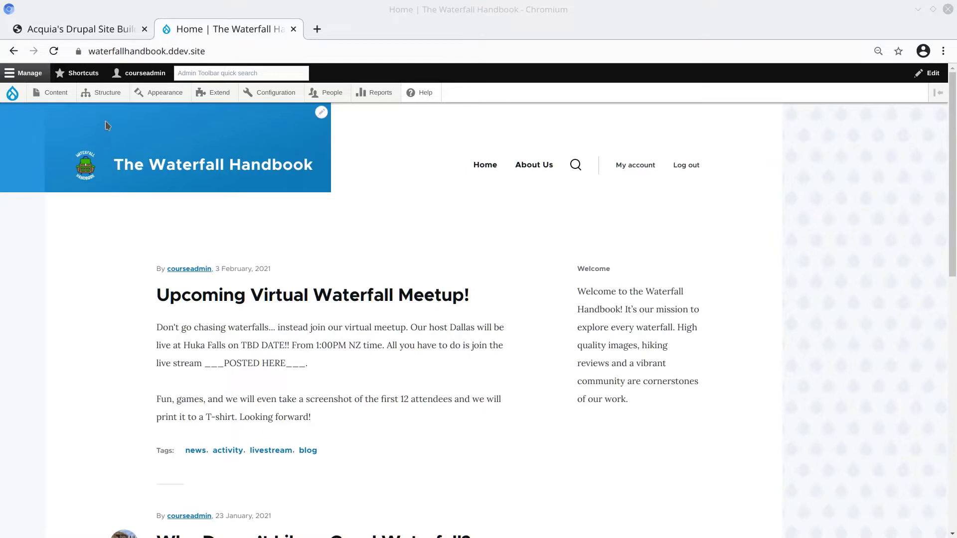
Go to Structure > Views and start a new view with + Add view
{"action": "mouse_move", "coordinate": [109, 94]}
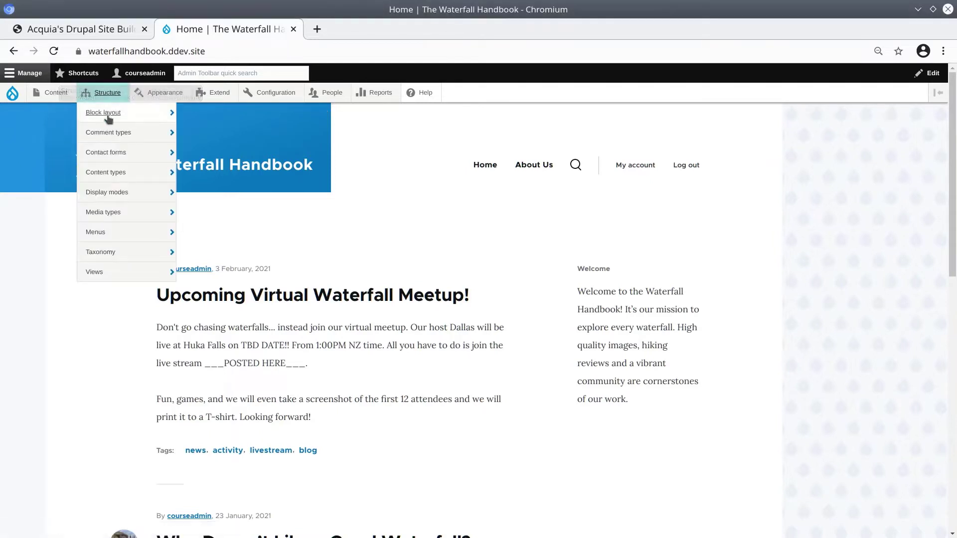
{"action": "left_click", "coordinate": [100, 274]}
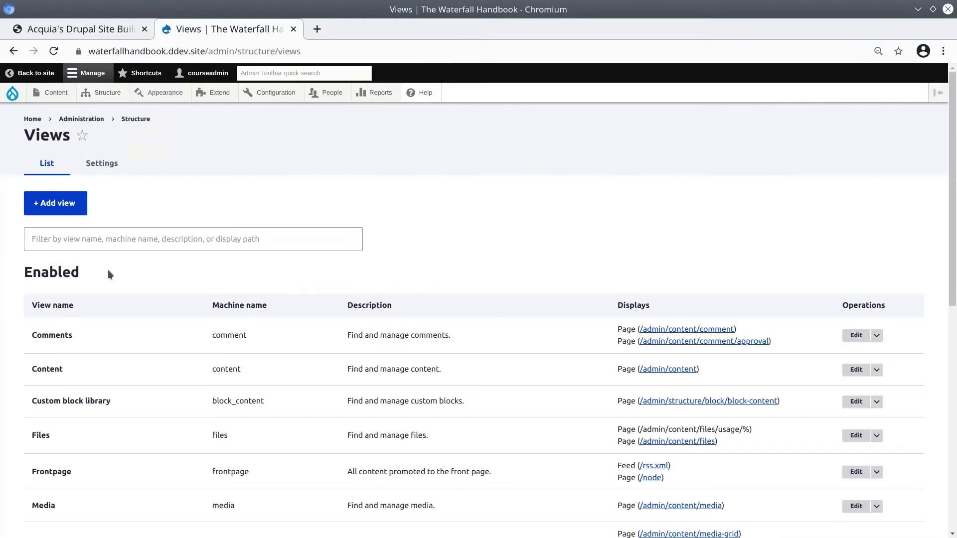
{"action": "left_click", "coordinate": [65, 209]}
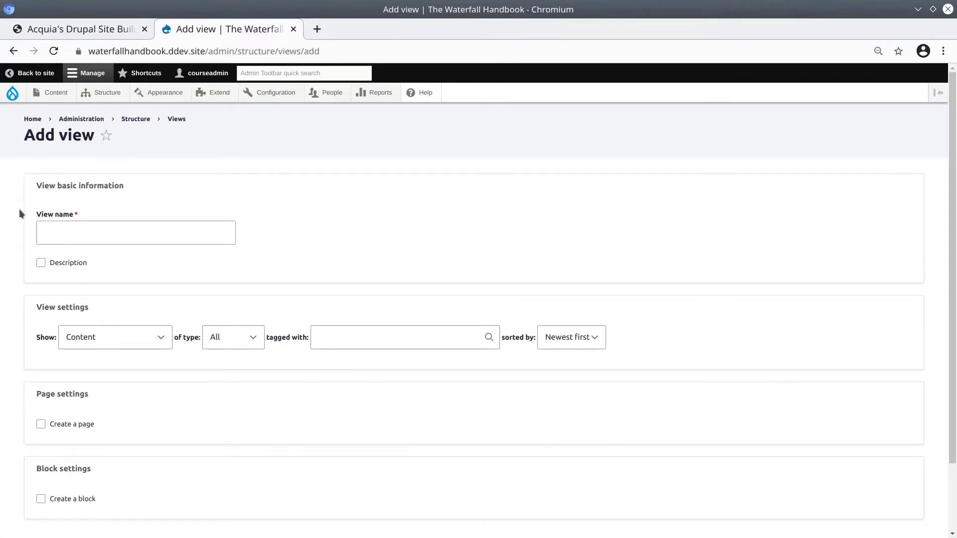
{"action": "scroll", "coordinate": [19, 208], "scroll_direction": "down", "scroll_amount": 2}
{"action": "scroll", "coordinate": [17, 214], "scroll_direction": "up", "scroll_amount": 2}
Name the view 'Waterfall Listing' and describe it as 'Lists the waterfalls on the site.'
{"action": "left_click", "coordinate": [50, 232]}
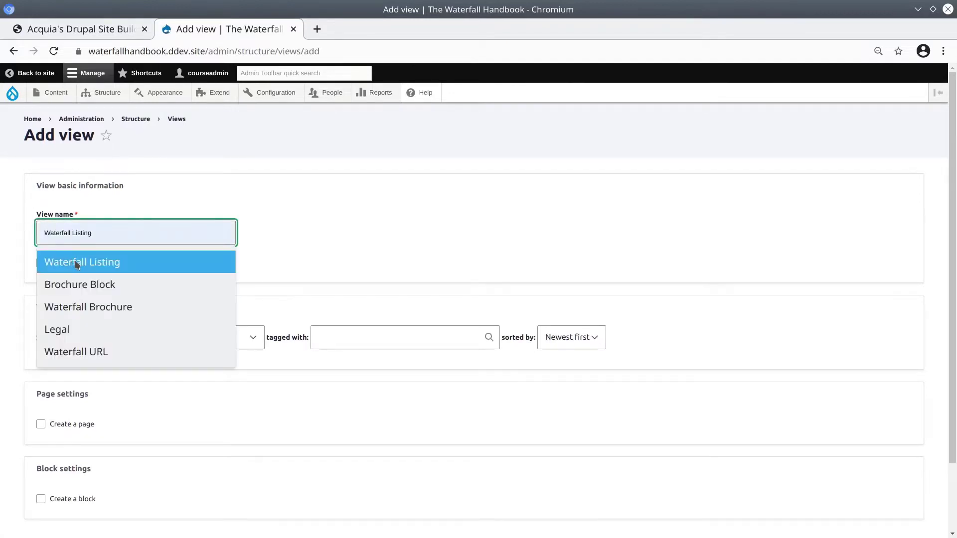
{"action": "left_click", "coordinate": [78, 264]}
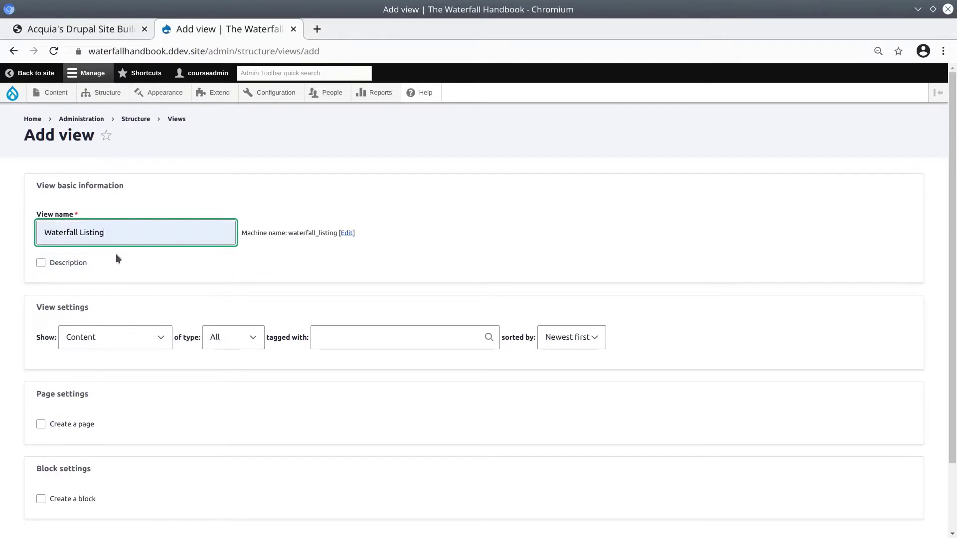
{"action": "left_click", "coordinate": [41, 262]}
{"action": "left_click", "coordinate": [48, 295]}
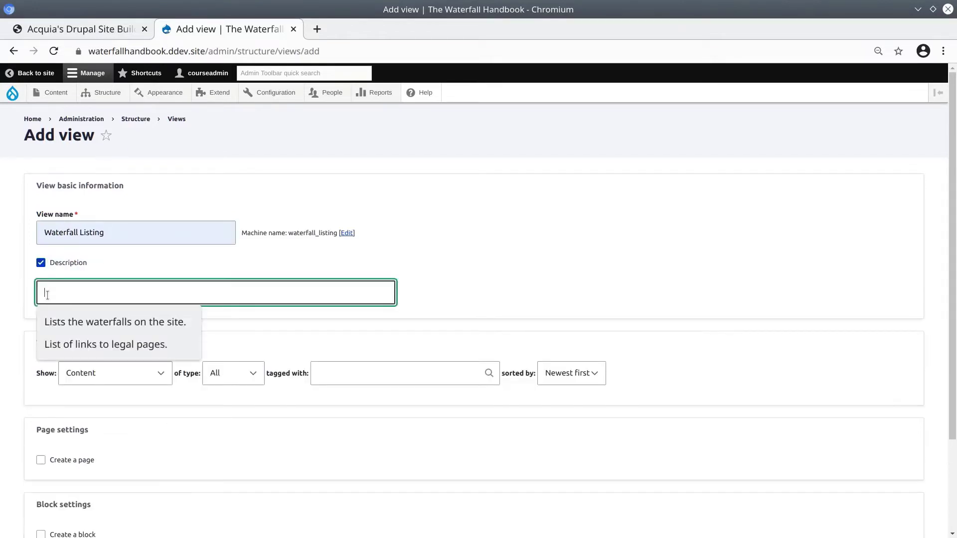
{"action": "left_click", "coordinate": [56, 322]}
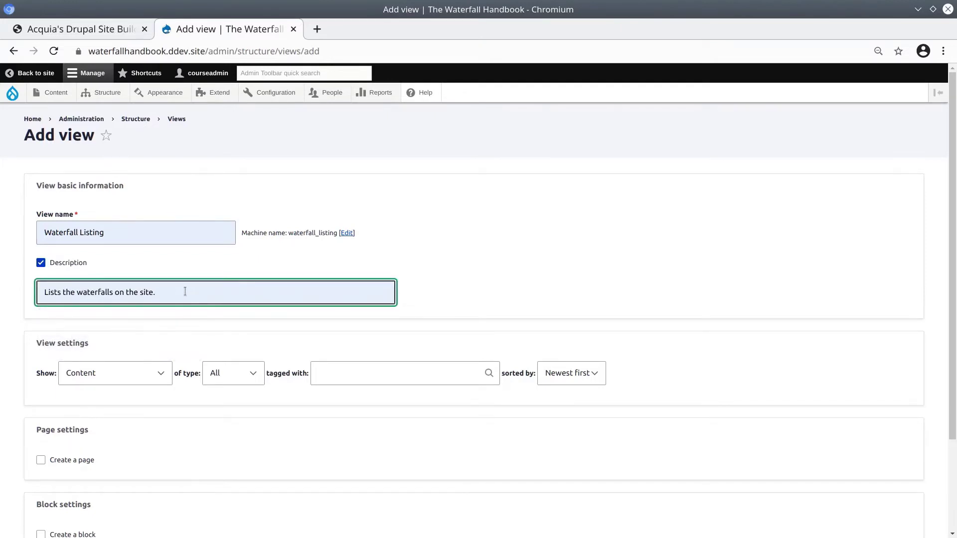
{"action": "triple_click", "coordinate": [184, 291]}
{"action": "left_click", "coordinate": [188, 291]}
{"action": "scroll", "coordinate": [55, 336], "scroll_direction": "down", "scroll_amount": 1}
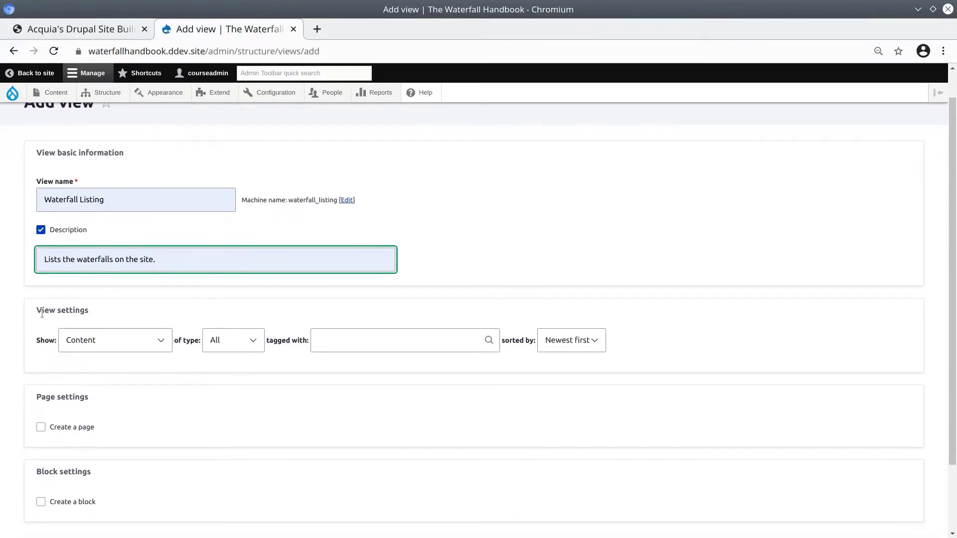
{"action": "left_click_drag", "start_coordinate": [41, 313], "coordinate": [89, 312]}
{"action": "left_click", "coordinate": [90, 311]}
Review the Show, of type, tagged with and sorted by settings, leaving their defaults
{"action": "scroll", "coordinate": [50, 309], "scroll_direction": "down", "scroll_amount": 1}
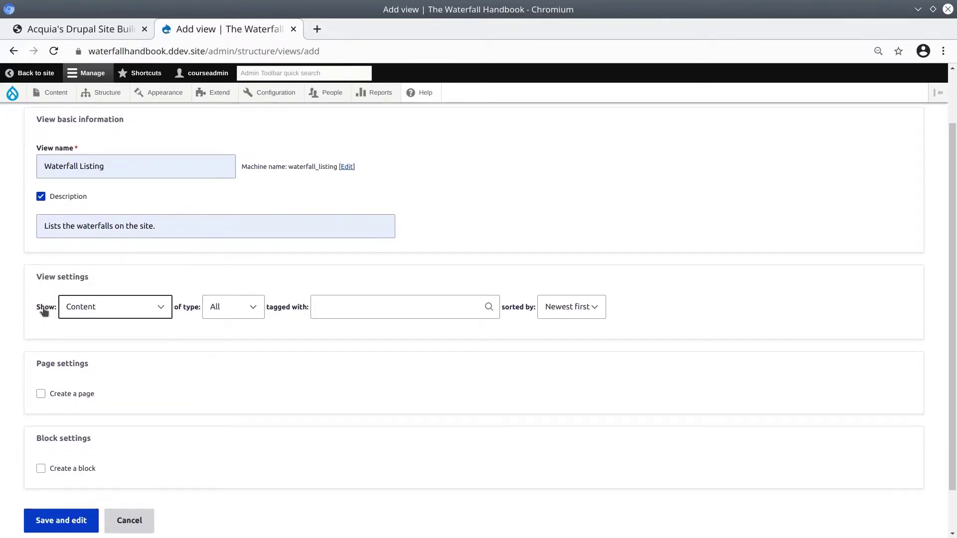
{"action": "left_click", "coordinate": [44, 309]}
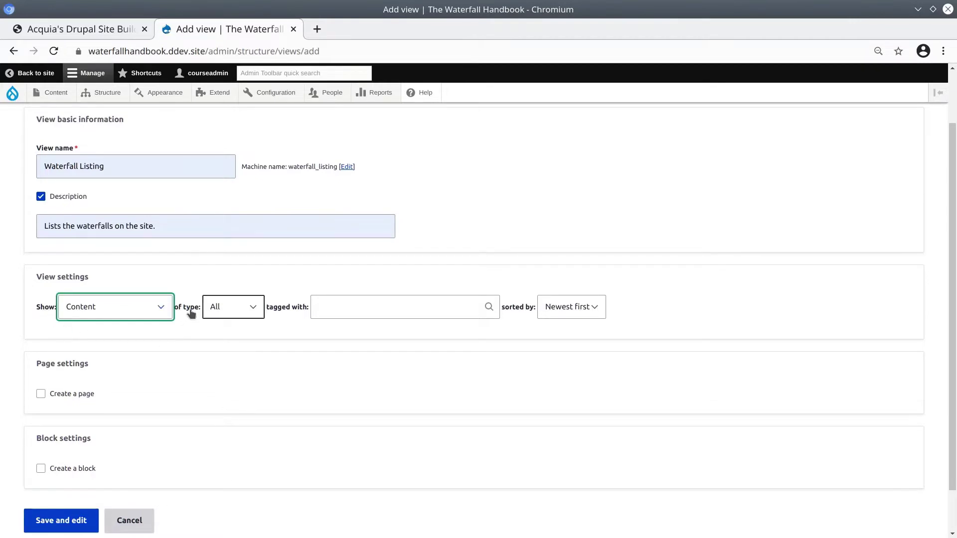
{"action": "key", "text": "Tab"}
{"action": "left_click", "coordinate": [293, 308]}
{"action": "left_click", "coordinate": [521, 313]}
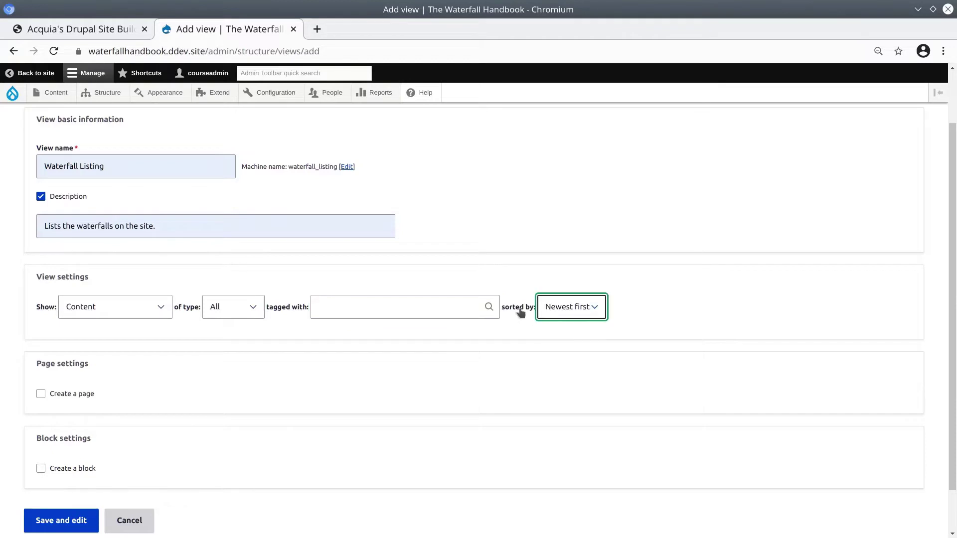
{"action": "left_click", "coordinate": [44, 310]}
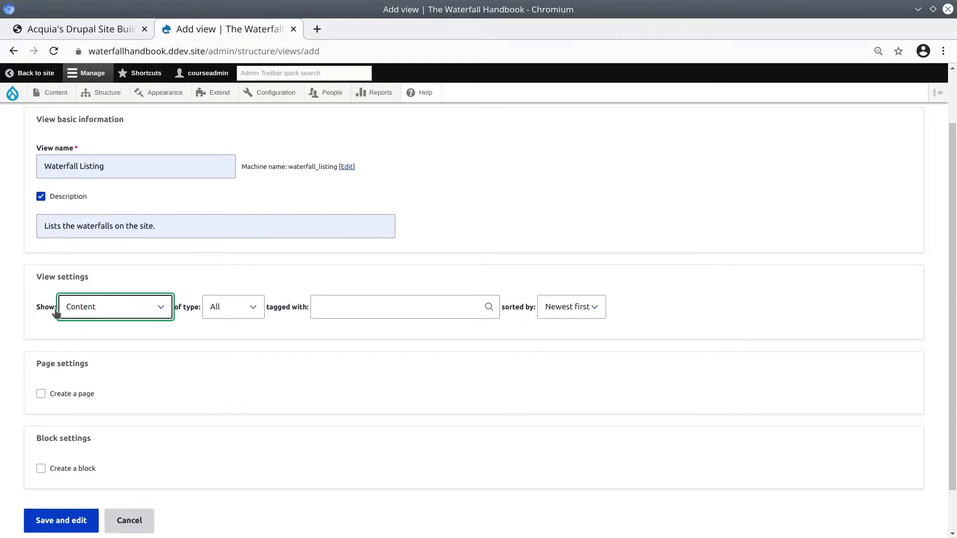
{"action": "left_click", "coordinate": [194, 312]}
{"action": "left_click", "coordinate": [291, 312]}
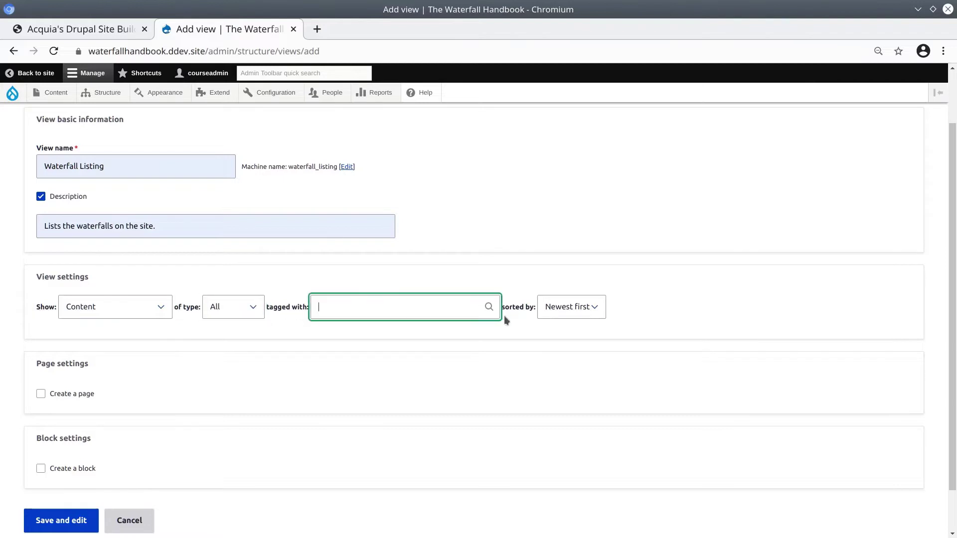
{"action": "left_click", "coordinate": [531, 310]}
Keep Show: Content, set the type to Waterfall, and sort by Title
{"action": "left_click", "coordinate": [40, 309]}
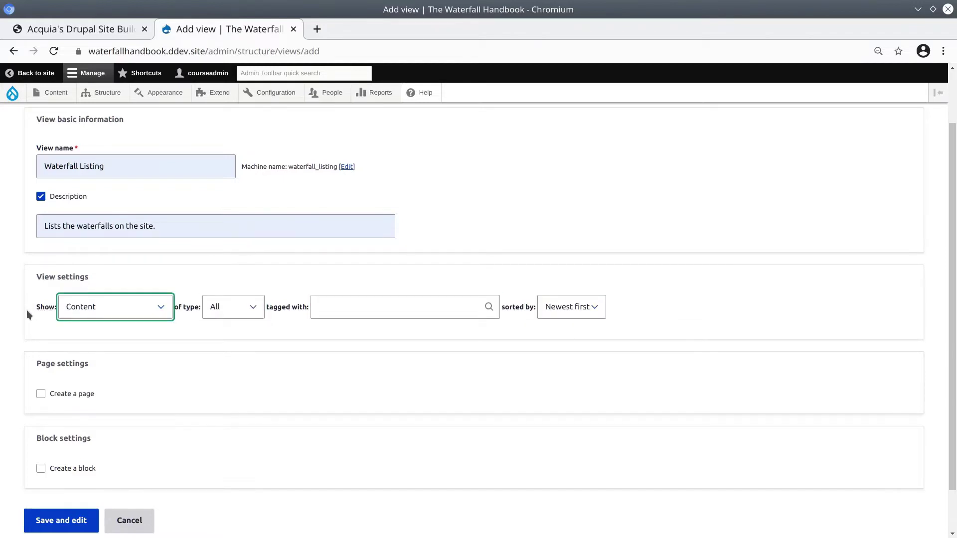
{"action": "left_click", "coordinate": [125, 315]}
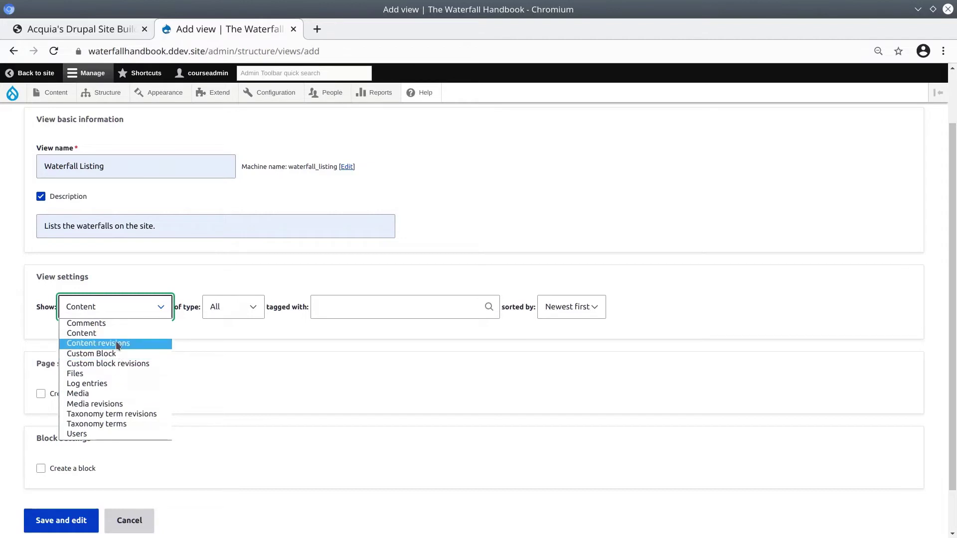
{"action": "left_click", "coordinate": [89, 333]}
{"action": "left_click", "coordinate": [242, 315]}
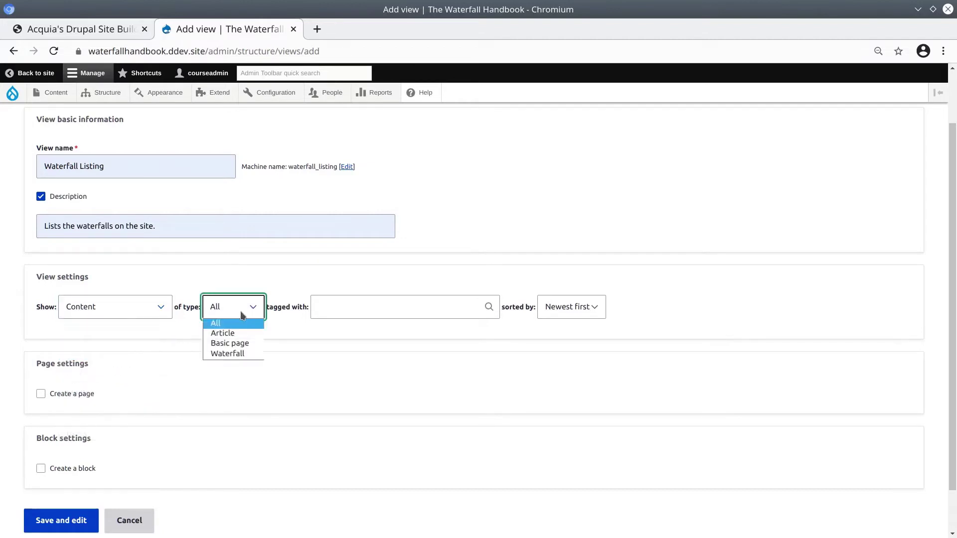
{"action": "left_click", "coordinate": [236, 353]}
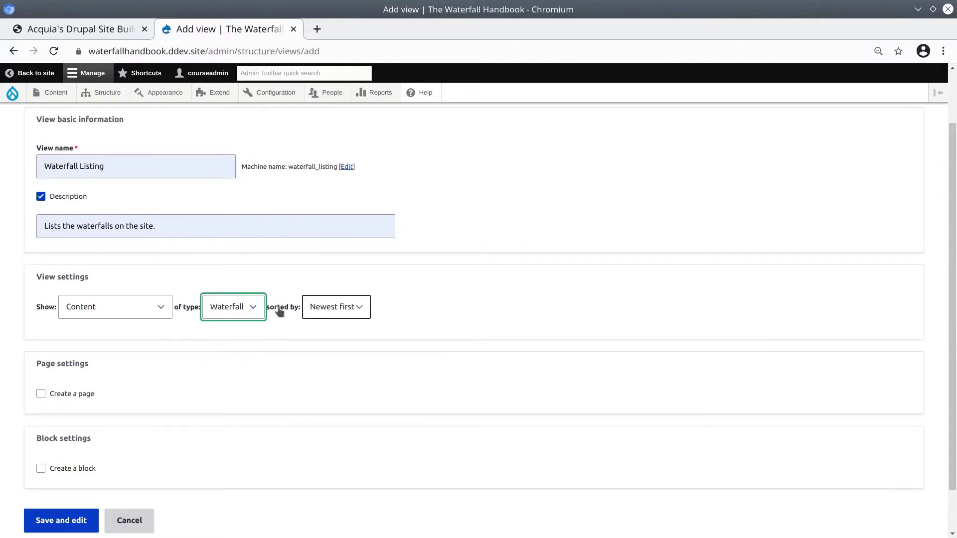
{"action": "left_click", "coordinate": [361, 314]}
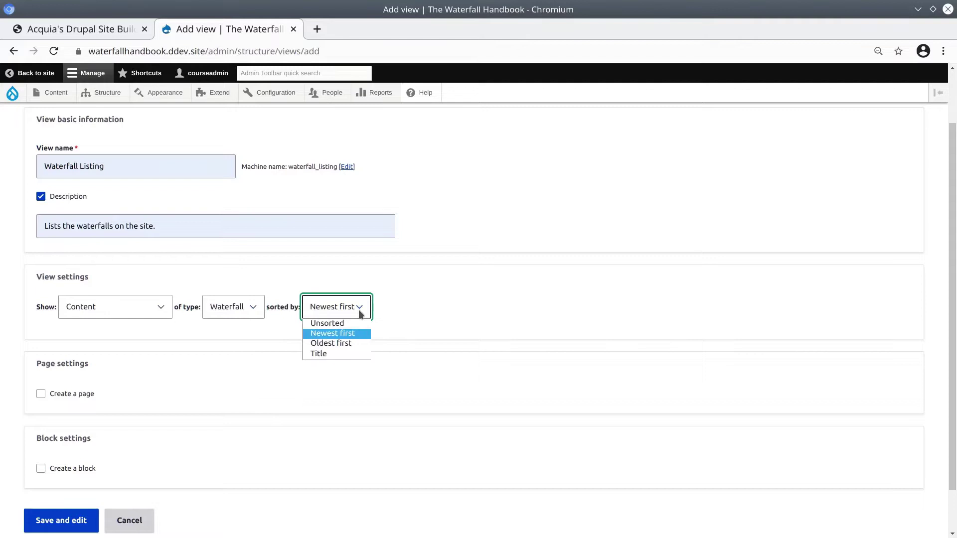
{"action": "left_click", "coordinate": [347, 353]}
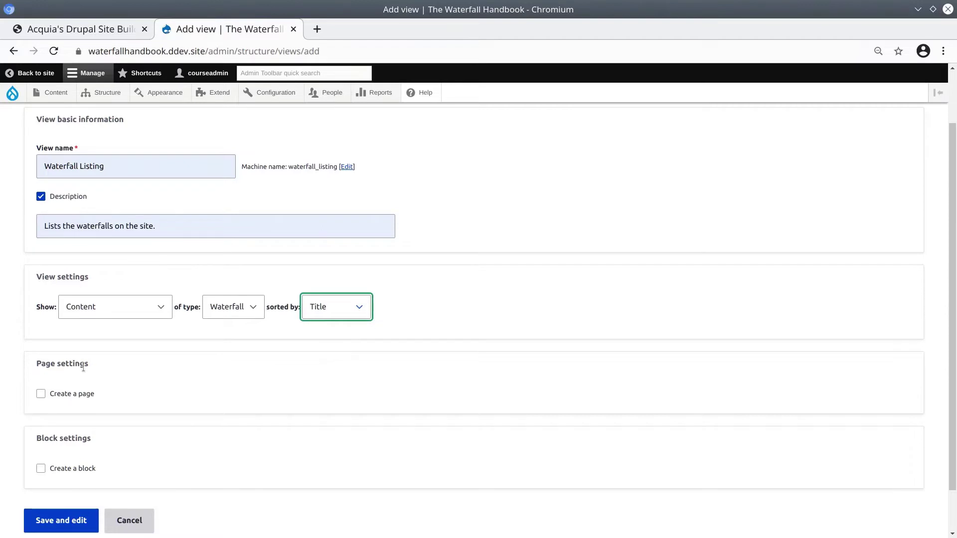
Enable a page display for the view
{"action": "left_click_drag", "start_coordinate": [46, 363], "coordinate": [68, 363]}
{"action": "triple_click", "coordinate": [68, 364]}
{"action": "left_click", "coordinate": [68, 364]}
{"action": "scroll", "coordinate": [44, 370], "scroll_direction": "down", "scroll_amount": 1}
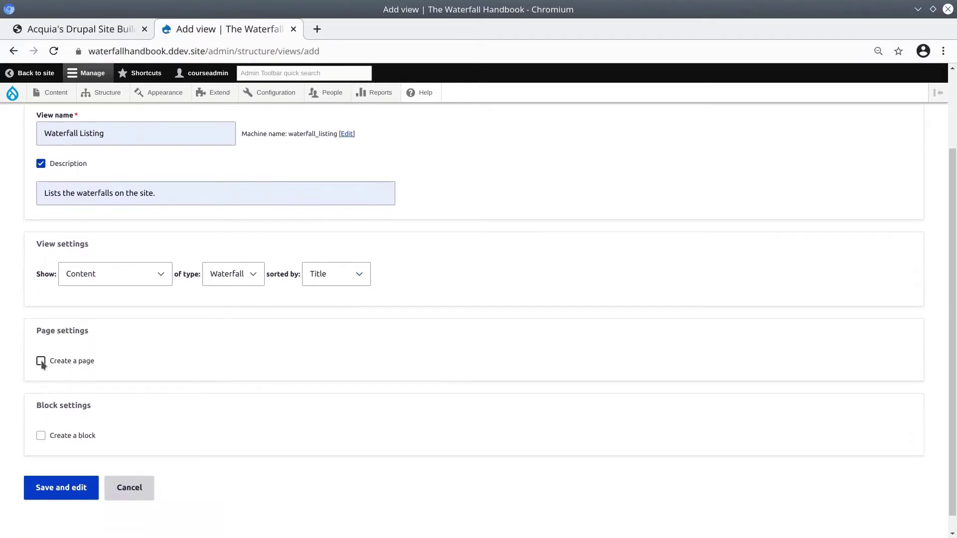
{"action": "left_click", "coordinate": [41, 362]}
{"action": "scroll", "coordinate": [25, 372], "scroll_direction": "down", "scroll_amount": 2}
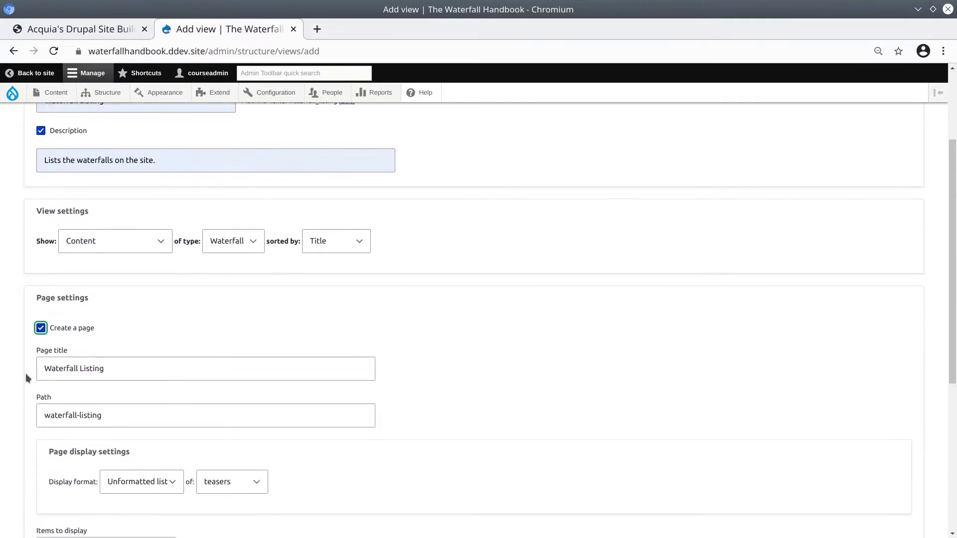
{"action": "scroll", "coordinate": [22, 354], "scroll_direction": "down", "scroll_amount": 2}
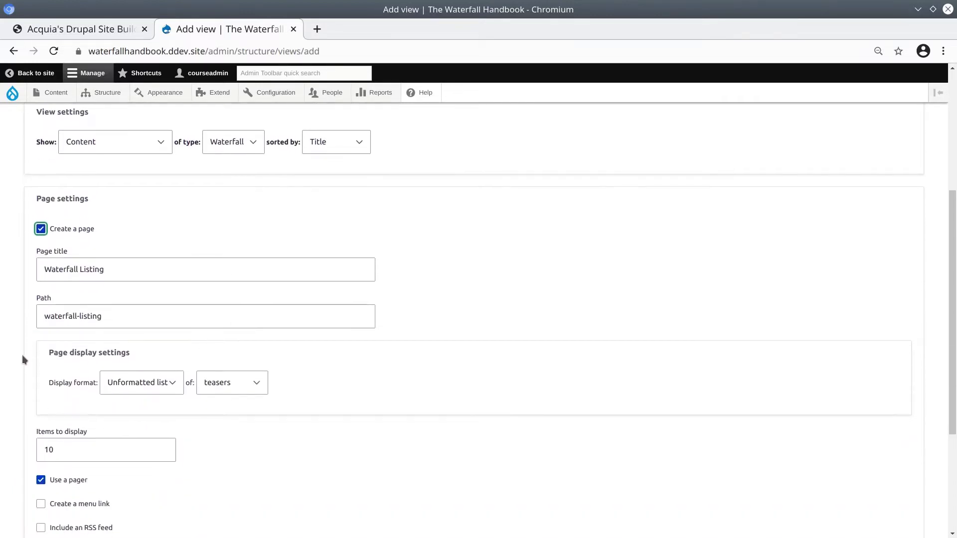
Check the page title and the waterfall-listing path
{"action": "left_click", "coordinate": [52, 237]}
{"action": "left_click_drag", "start_coordinate": [46, 238], "coordinate": [132, 238]}
{"action": "left_click", "coordinate": [132, 238]}
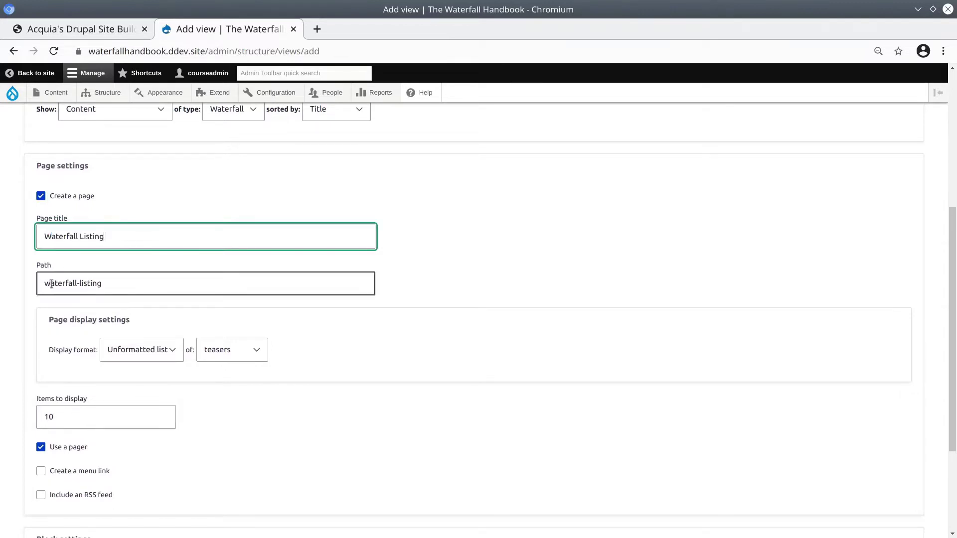
{"action": "double_click", "coordinate": [50, 283]}
{"action": "left_click", "coordinate": [78, 283]}
{"action": "double_click", "coordinate": [108, 283]}
{"action": "left_click", "coordinate": [139, 285]}
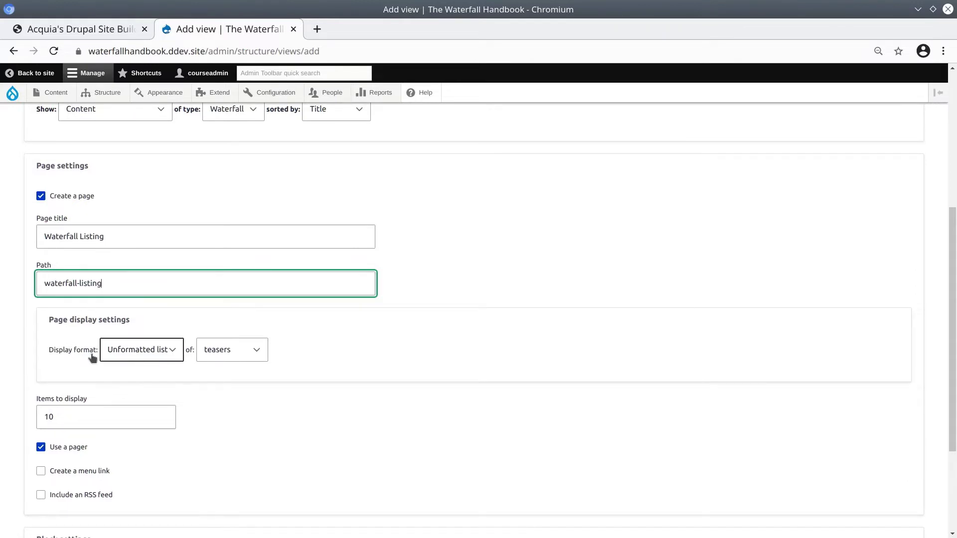
Keep the page display format as an Unformatted list of teasers
{"action": "left_click", "coordinate": [160, 351]}
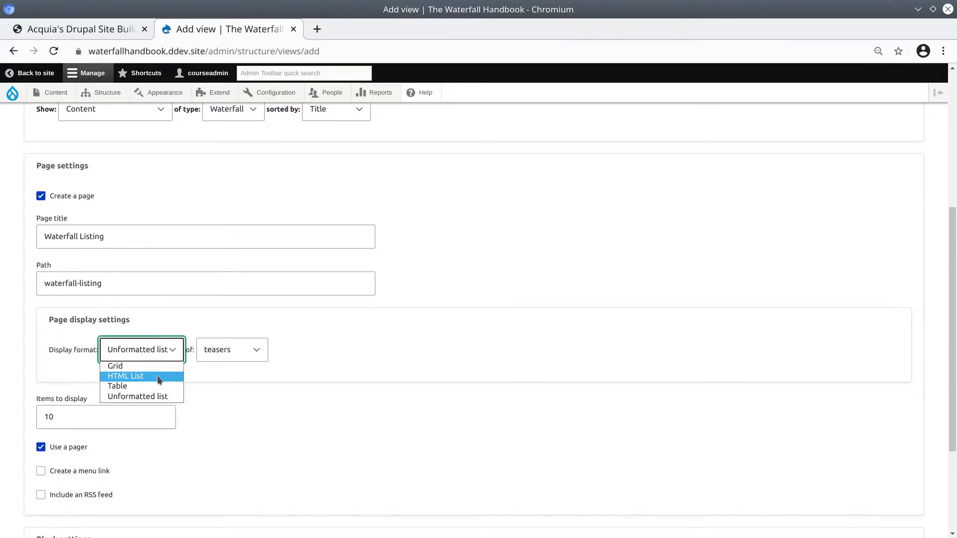
{"action": "left_click", "coordinate": [158, 396]}
{"action": "left_click", "coordinate": [212, 360]}
{"action": "left_click", "coordinate": [331, 349]}
{"action": "scroll", "coordinate": [25, 409], "scroll_direction": "down", "scroll_amount": 3}
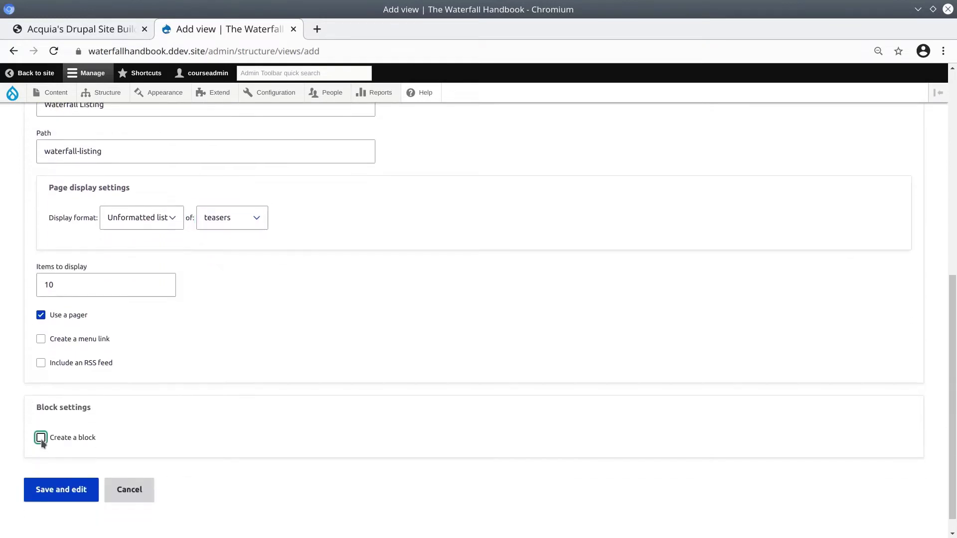
Add then remove a block display, and untick the page display
{"action": "left_click", "coordinate": [41, 437]}
{"action": "scroll", "coordinate": [42, 438], "scroll_direction": "down", "scroll_amount": 4}
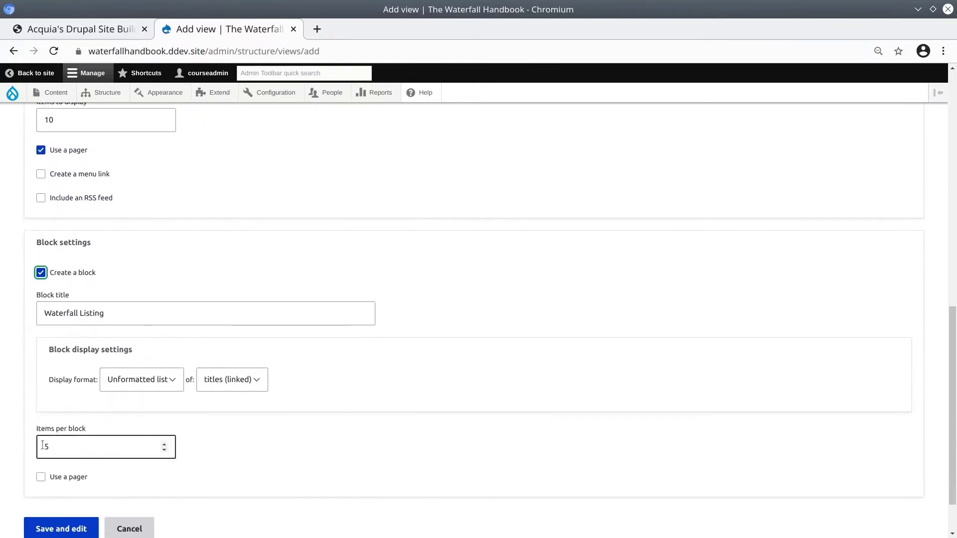
{"action": "left_click", "coordinate": [40, 273]}
{"action": "scroll", "coordinate": [174, 297], "scroll_direction": "up", "scroll_amount": 3}
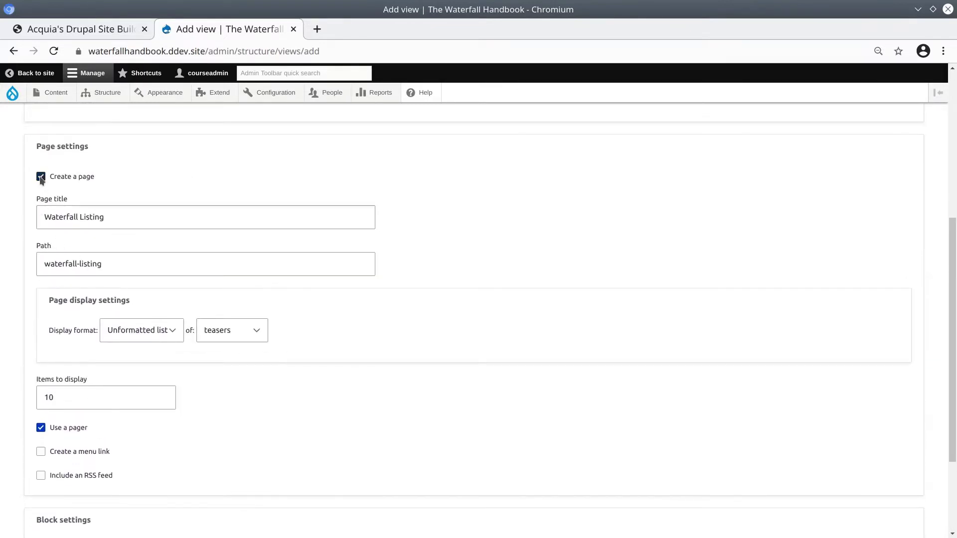
{"action": "left_click", "coordinate": [41, 177]}
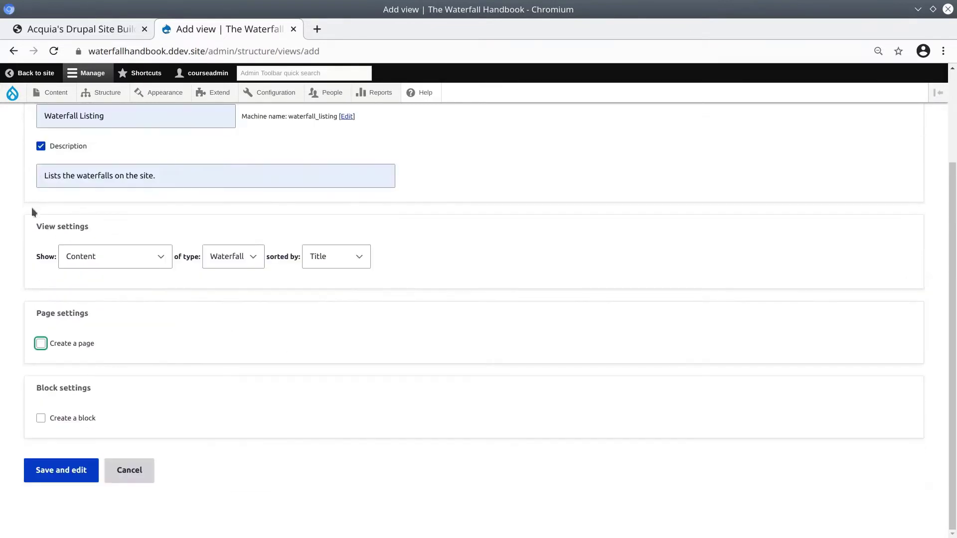
Re-enable the page display and create the view with Save and edit
{"action": "left_click", "coordinate": [42, 343]}
{"action": "scroll", "coordinate": [43, 347], "scroll_direction": "down", "scroll_amount": 3}
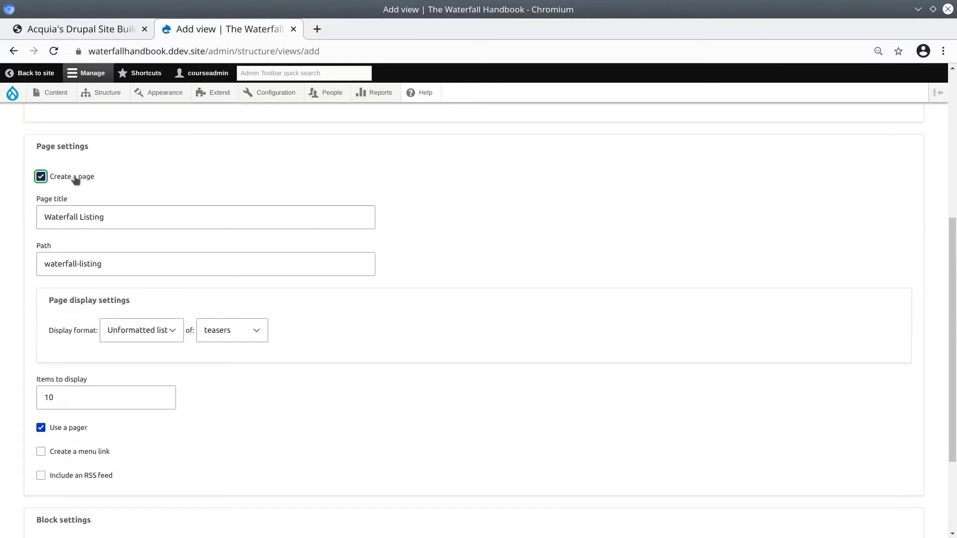
{"action": "scroll", "coordinate": [20, 230], "scroll_direction": "down", "scroll_amount": 3}
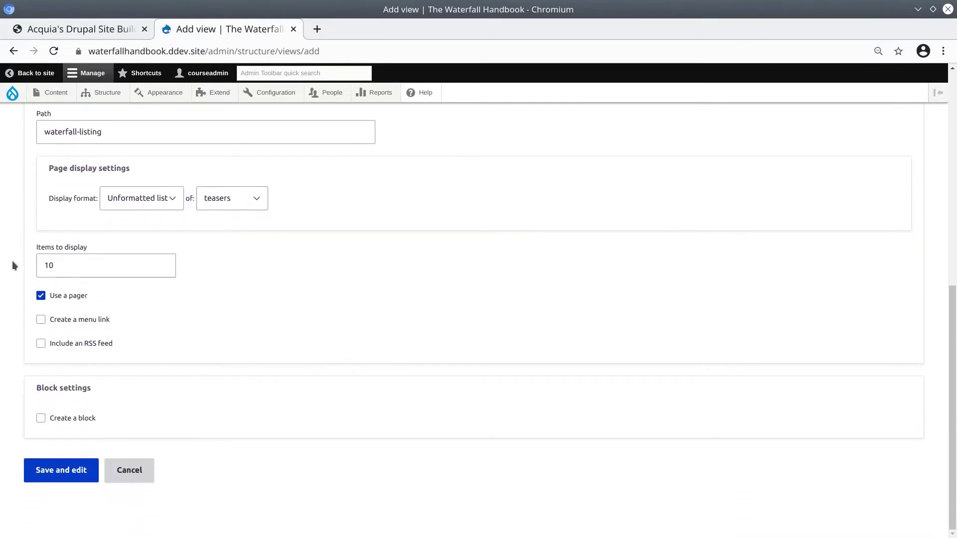
{"action": "left_click", "coordinate": [70, 472]}
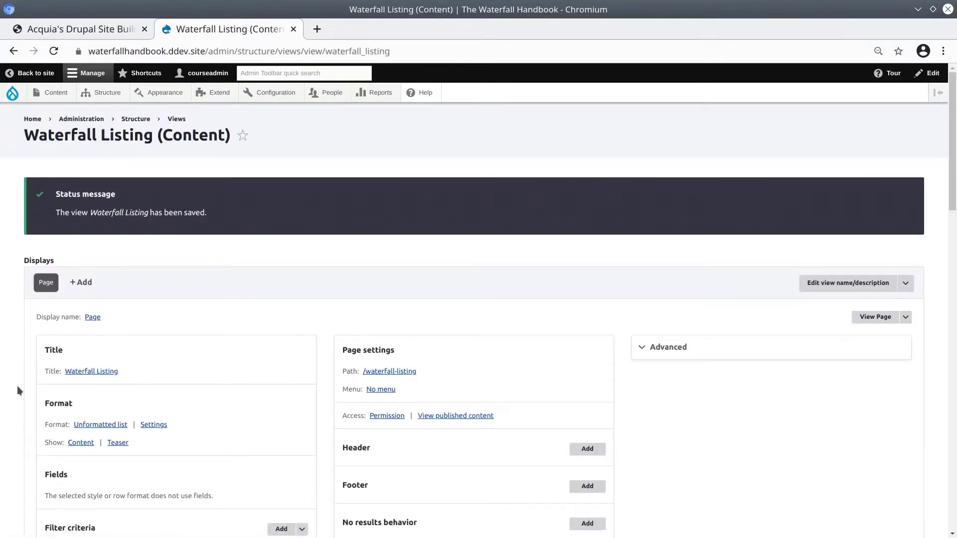
Scroll through the saved Waterfall Listing view's edit screen
{"action": "scroll", "coordinate": [17, 385], "scroll_direction": "down", "scroll_amount": 1}
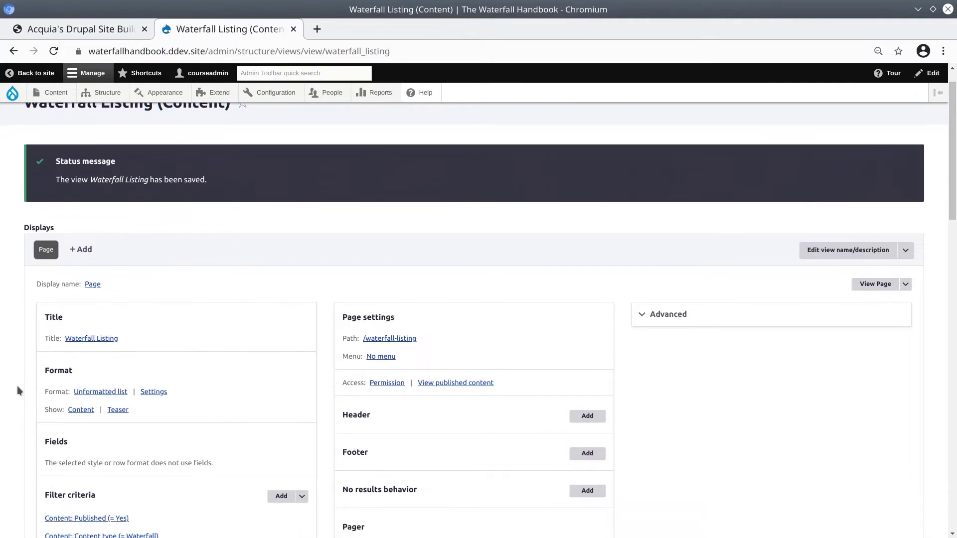
{"action": "scroll", "coordinate": [16, 385], "scroll_direction": "up", "scroll_amount": 1}
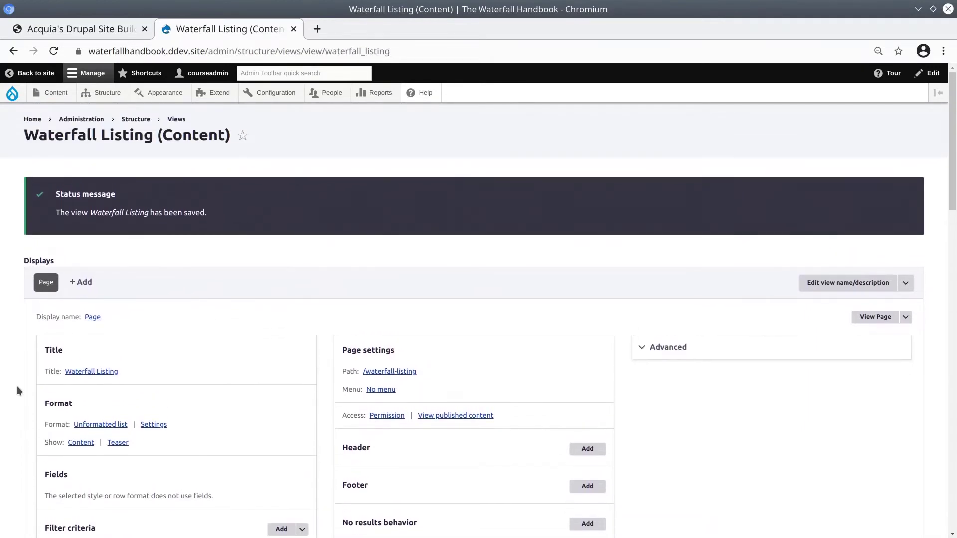
{"action": "scroll", "coordinate": [17, 385], "scroll_direction": "down", "scroll_amount": 2}
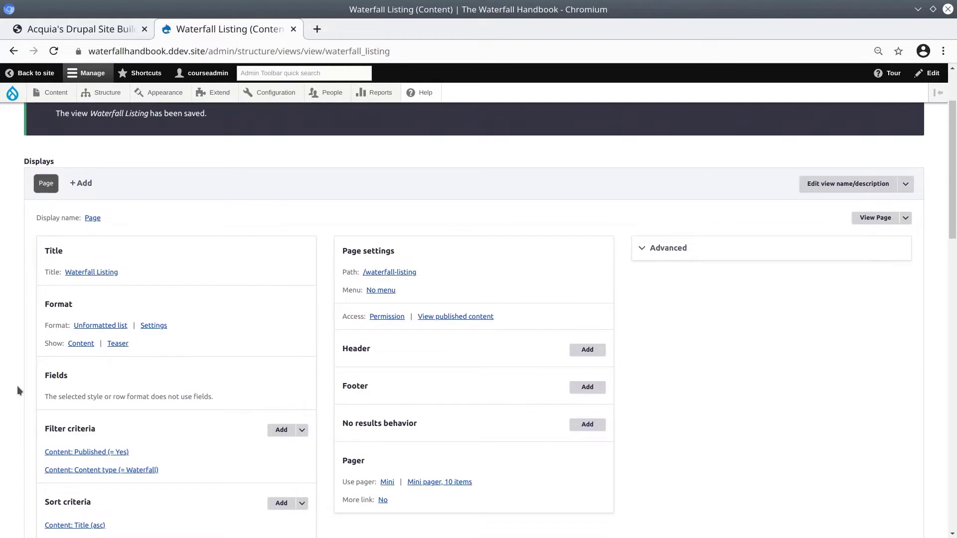
{"action": "scroll", "coordinate": [17, 386], "scroll_direction": "up", "scroll_amount": 2}
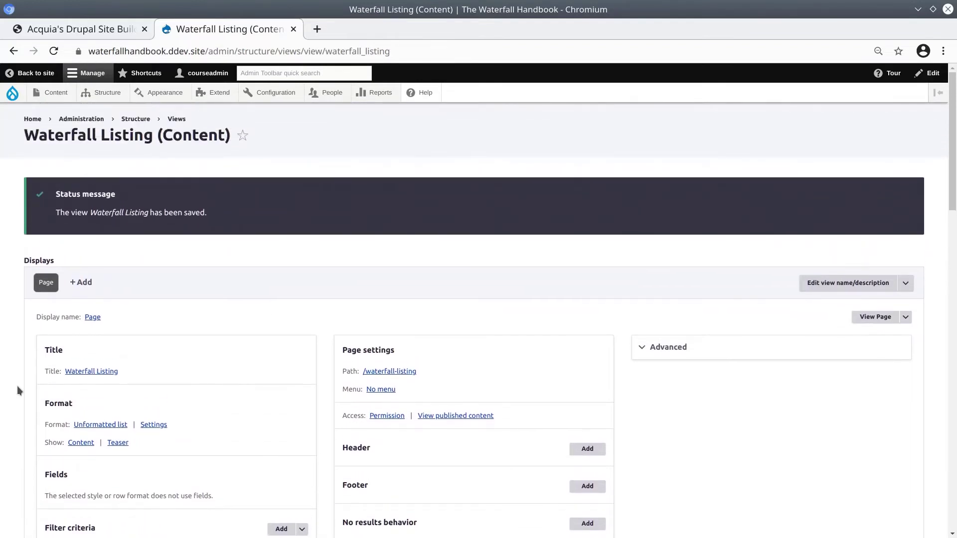
{"action": "scroll", "coordinate": [17, 386], "scroll_direction": "down", "scroll_amount": 3}
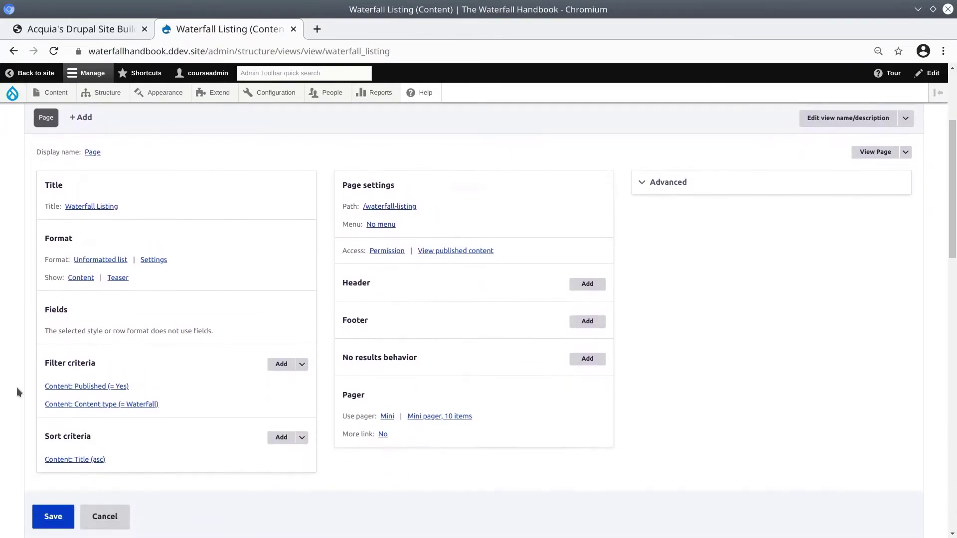
{"action": "scroll", "coordinate": [16, 391], "scroll_direction": "up", "scroll_amount": 1}
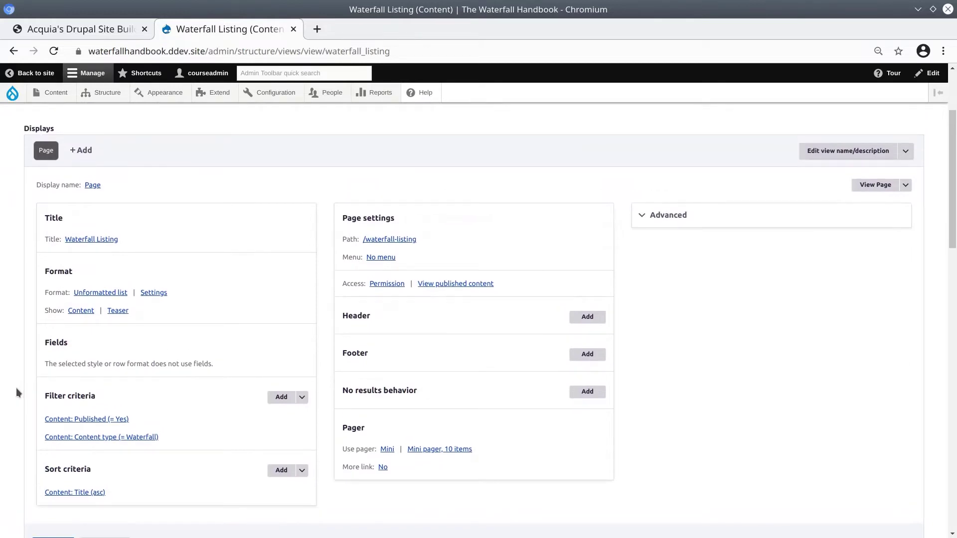
Point out the Displays section, then scroll down to the preview of waterfall teasers
{"action": "double_click", "coordinate": [39, 128]}
{"action": "left_click", "coordinate": [55, 129]}
{"action": "double_click", "coordinate": [41, 128]}
{"action": "left_click", "coordinate": [20, 138]}
{"action": "double_click", "coordinate": [30, 128]}
{"action": "double_click", "coordinate": [52, 128]}
{"action": "left_click", "coordinate": [21, 136]}
{"action": "scroll", "coordinate": [15, 189], "scroll_direction": "down", "scroll_amount": 3}
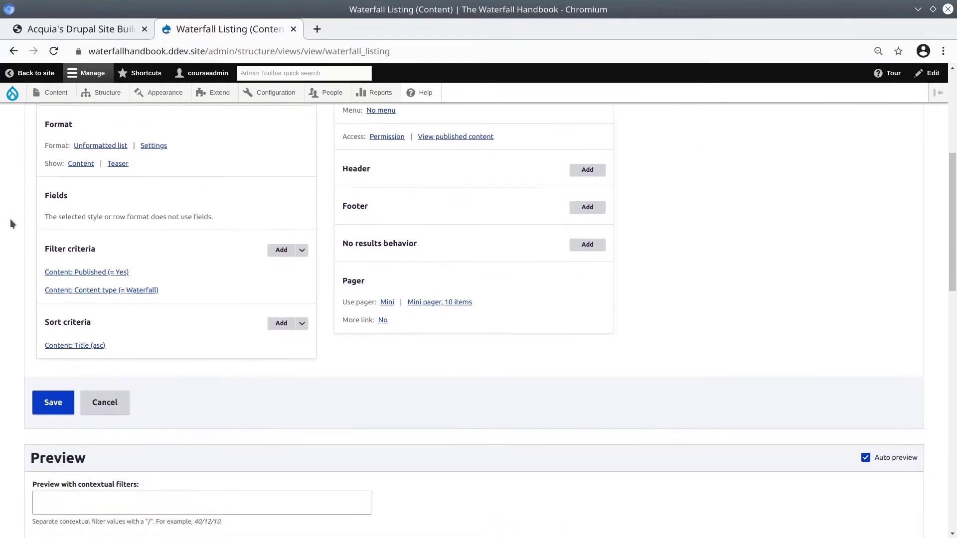
{"action": "scroll", "coordinate": [10, 227], "scroll_direction": "down", "scroll_amount": 4}
{"action": "double_click", "coordinate": [56, 242]}
{"action": "scroll", "coordinate": [26, 262], "scroll_direction": "down", "scroll_amount": 1}
{"action": "scroll", "coordinate": [17, 262], "scroll_direction": "down", "scroll_amount": 1}
{"action": "scroll", "coordinate": [17, 262], "scroll_direction": "down", "scroll_amount": 5}
{"action": "scroll", "coordinate": [17, 262], "scroll_direction": "up", "scroll_amount": 4}
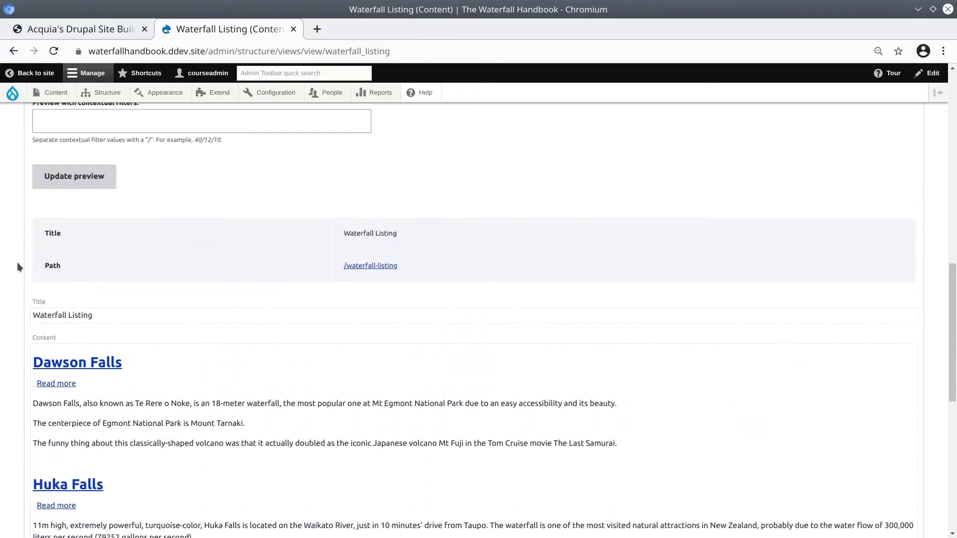
{"action": "scroll", "coordinate": [17, 262], "scroll_direction": "up", "scroll_amount": 8}
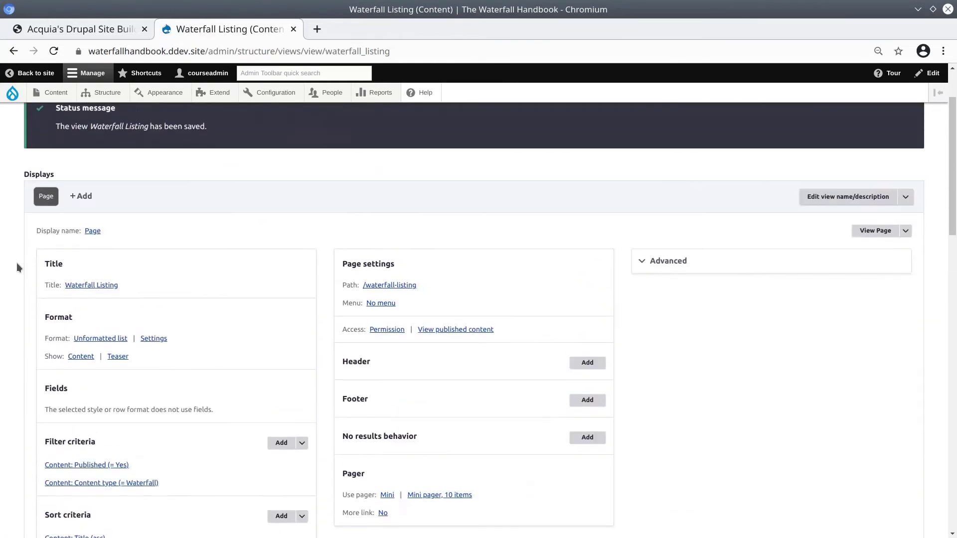
{"action": "scroll", "coordinate": [16, 262], "scroll_direction": "up", "scroll_amount": 1}
{"action": "double_click", "coordinate": [31, 257]}
{"action": "scroll", "coordinate": [23, 282], "scroll_direction": "down", "scroll_amount": 2}
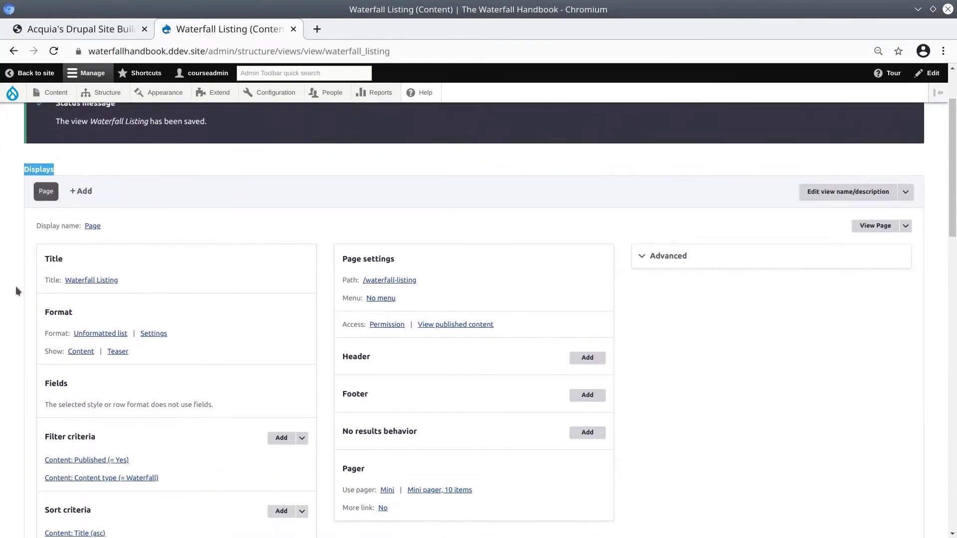
{"action": "scroll", "coordinate": [16, 286], "scroll_direction": "down", "scroll_amount": 1}
{"action": "left_click", "coordinate": [13, 265]}
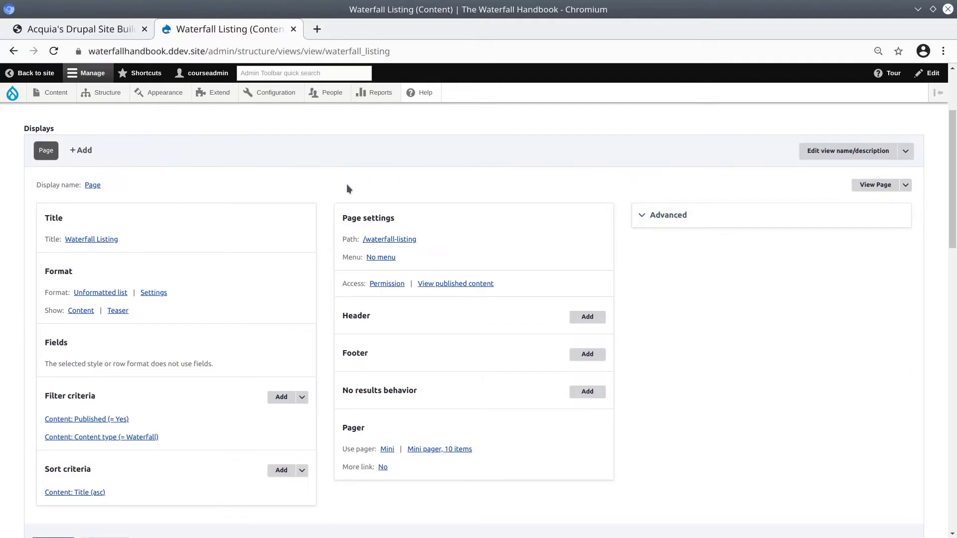
{"action": "scroll", "coordinate": [167, 275], "scroll_direction": "down", "scroll_amount": 7}
{"action": "double_click", "coordinate": [58, 237]}
{"action": "left_click", "coordinate": [97, 242]}
{"action": "scroll", "coordinate": [97, 243], "scroll_direction": "down", "scroll_amount": 3}
{"action": "scroll", "coordinate": [148, 275], "scroll_direction": "down", "scroll_amount": 3}
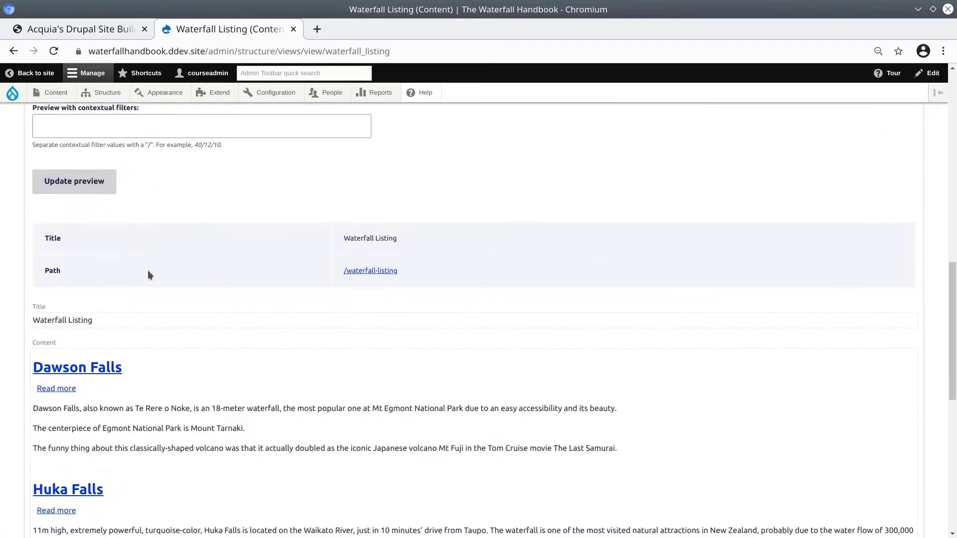
{"action": "scroll", "coordinate": [147, 275], "scroll_direction": "down", "scroll_amount": 5}
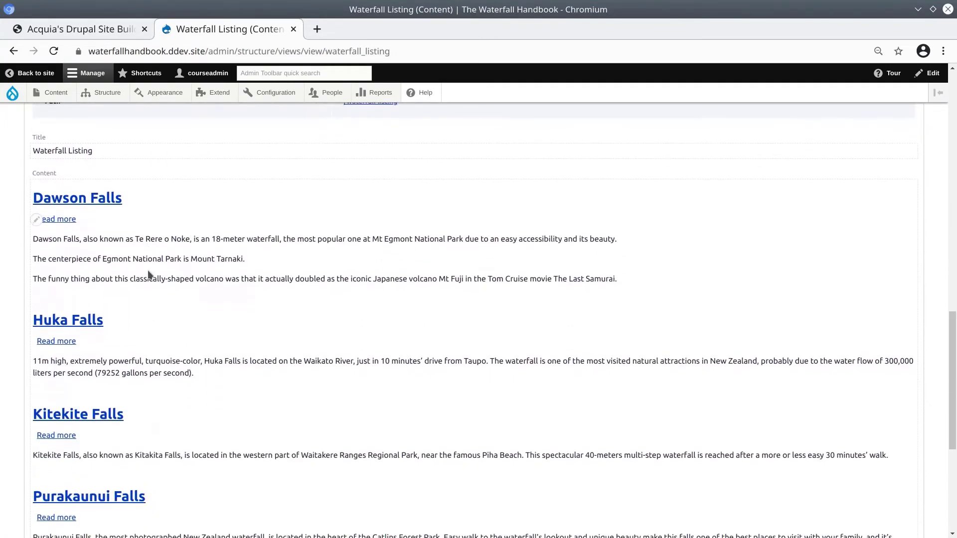
{"action": "scroll", "coordinate": [134, 322], "scroll_direction": "down", "scroll_amount": 2}
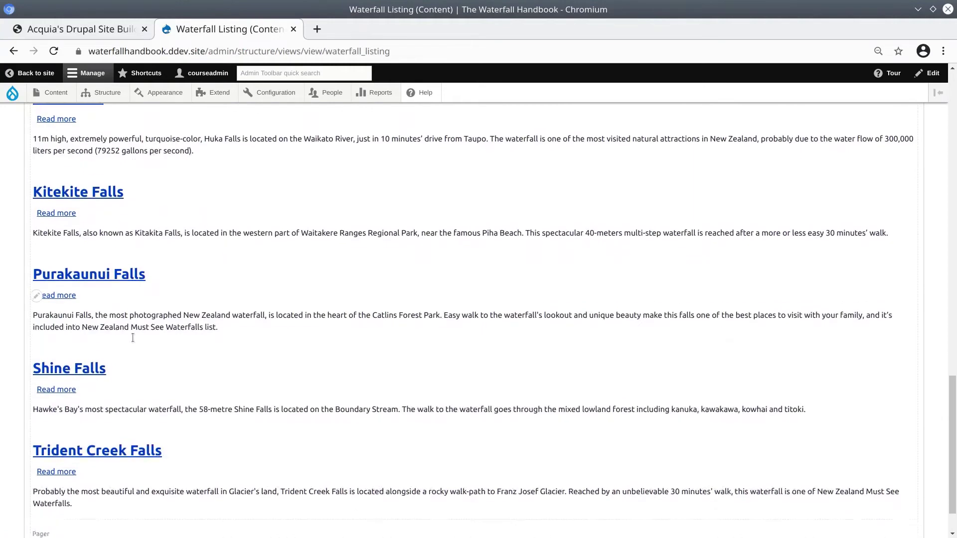
{"action": "scroll", "coordinate": [132, 337], "scroll_direction": "up", "scroll_amount": 7}
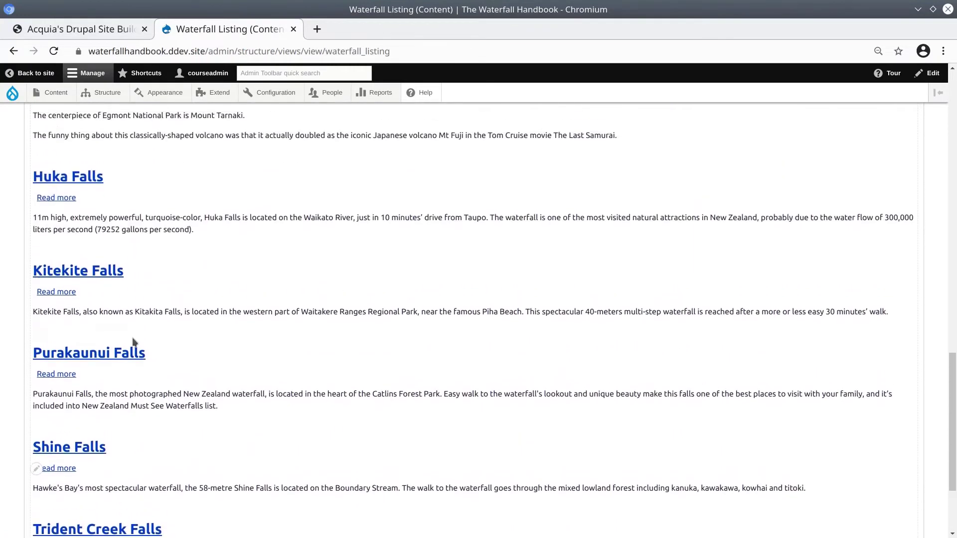
{"action": "scroll", "coordinate": [81, 329], "scroll_direction": "up", "scroll_amount": 10}
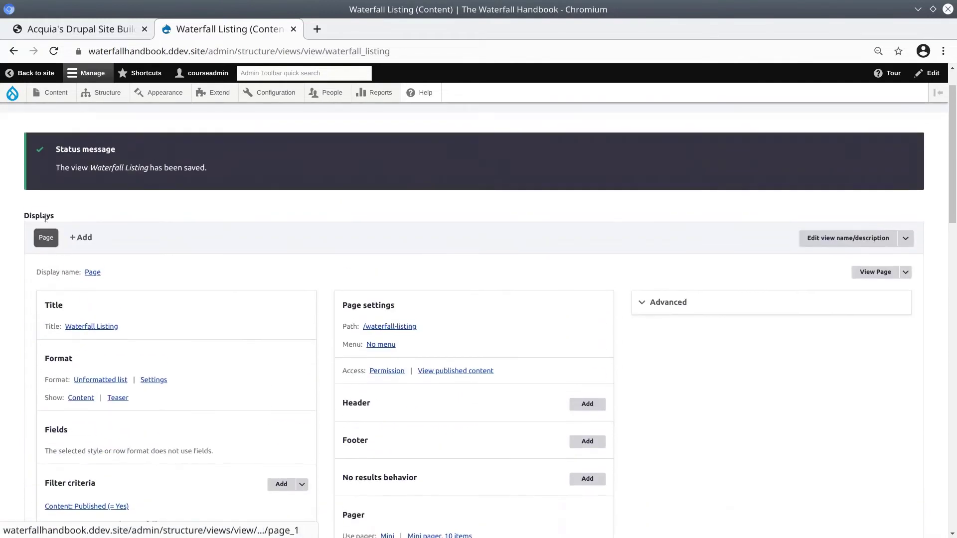
{"action": "scroll", "coordinate": [114, 209], "scroll_direction": "down", "scroll_amount": 1}
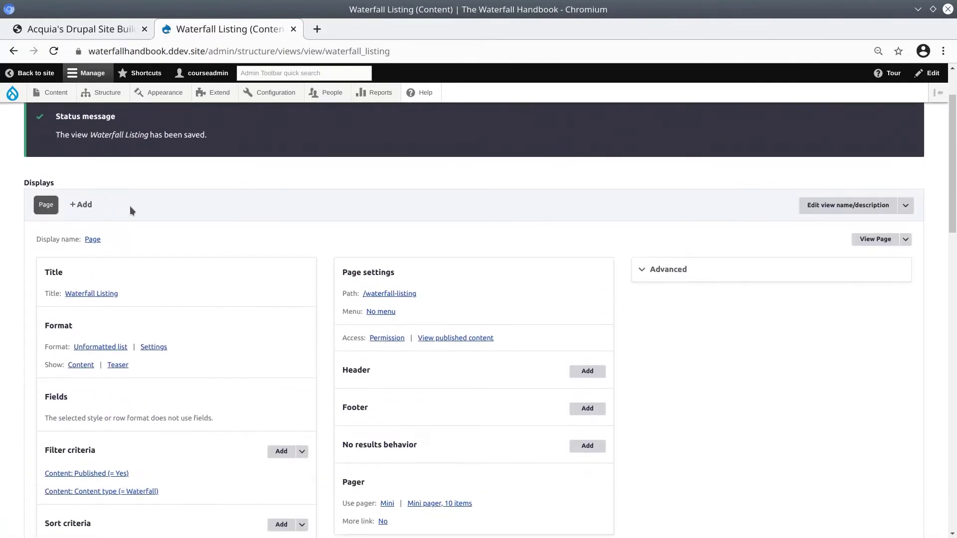
{"action": "scroll", "coordinate": [130, 205], "scroll_direction": "down", "scroll_amount": 1}
{"action": "scroll", "coordinate": [130, 205], "scroll_direction": "down", "scroll_amount": 1}
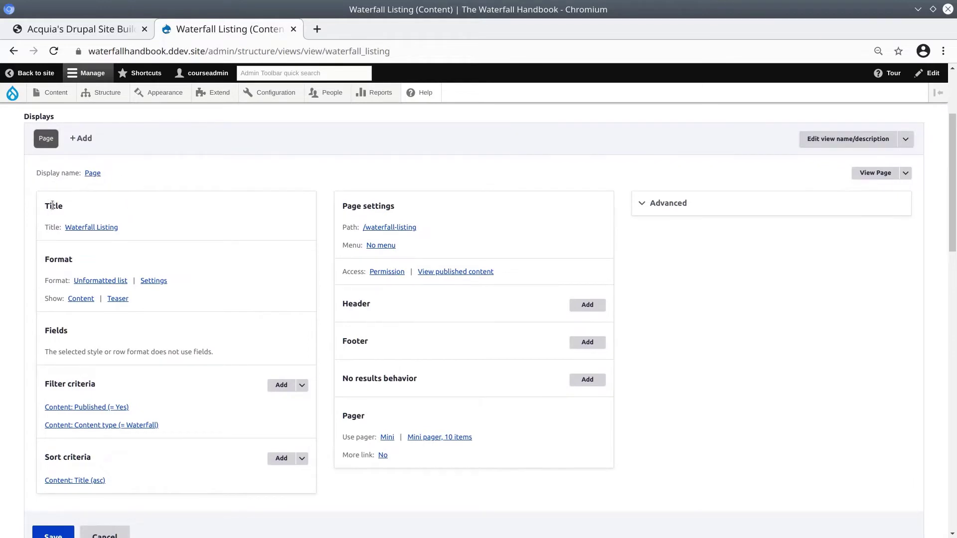
{"action": "left_click_drag", "start_coordinate": [45, 206], "coordinate": [66, 206]}
{"action": "left_click", "coordinate": [91, 213]}
{"action": "left_click_drag", "start_coordinate": [127, 228], "coordinate": [64, 228]}
{"action": "left_click", "coordinate": [115, 231]}
{"action": "double_click", "coordinate": [59, 259]}
{"action": "left_click", "coordinate": [57, 264]}
{"action": "scroll", "coordinate": [53, 269], "scroll_direction": "down", "scroll_amount": 1}
{"action": "left_click", "coordinate": [94, 253]}
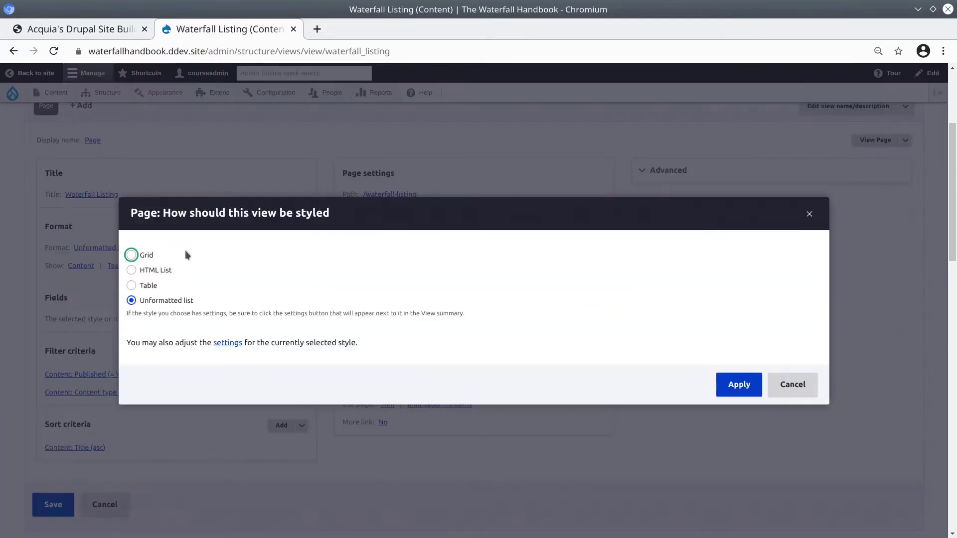
{"action": "left_click", "coordinate": [133, 259]}
{"action": "left_click", "coordinate": [132, 271]}
{"action": "left_click", "coordinate": [132, 286]}
{"action": "left_click", "coordinate": [131, 301]}
{"action": "left_click", "coordinate": [810, 216]}
{"action": "left_click", "coordinate": [809, 214]}
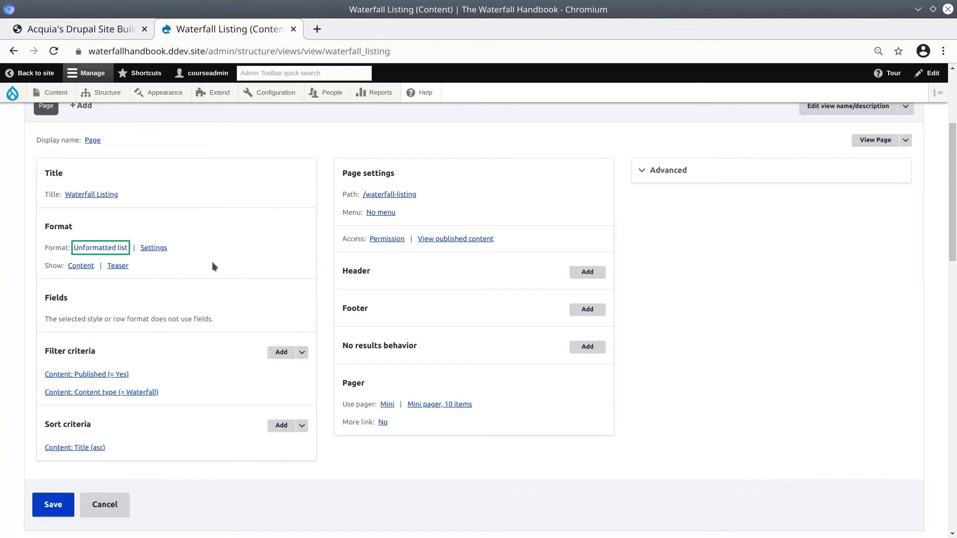
{"action": "double_click", "coordinate": [46, 266]}
{"action": "left_click", "coordinate": [50, 266]}
{"action": "double_click", "coordinate": [54, 266]}
{"action": "left_click", "coordinate": [53, 266]}
{"action": "double_click", "coordinate": [48, 299]}
{"action": "left_click", "coordinate": [53, 321]}
{"action": "left_click_drag", "start_coordinate": [48, 322], "coordinate": [258, 322]}
{"action": "left_click", "coordinate": [231, 321]}
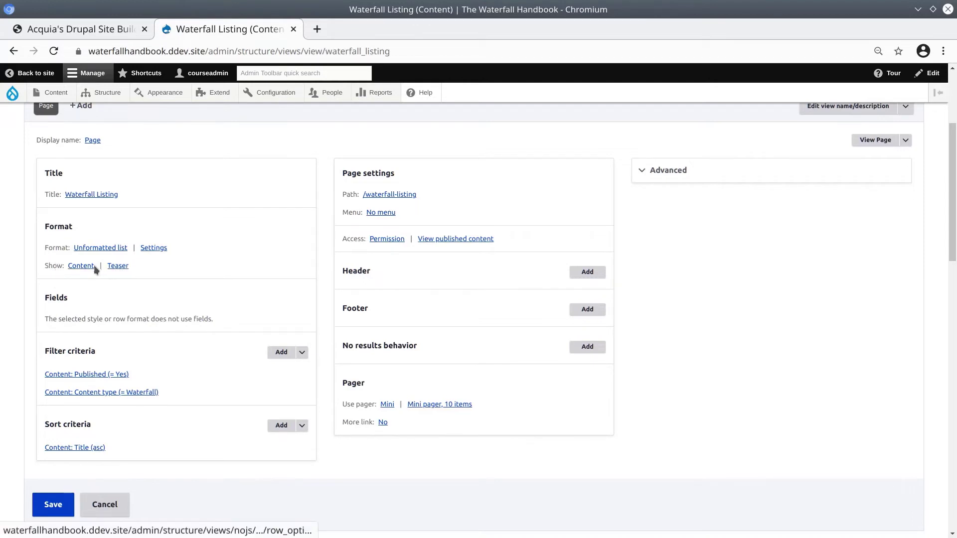
{"action": "left_click_drag", "start_coordinate": [64, 266], "coordinate": [75, 265]}
{"action": "left_click", "coordinate": [136, 269]}
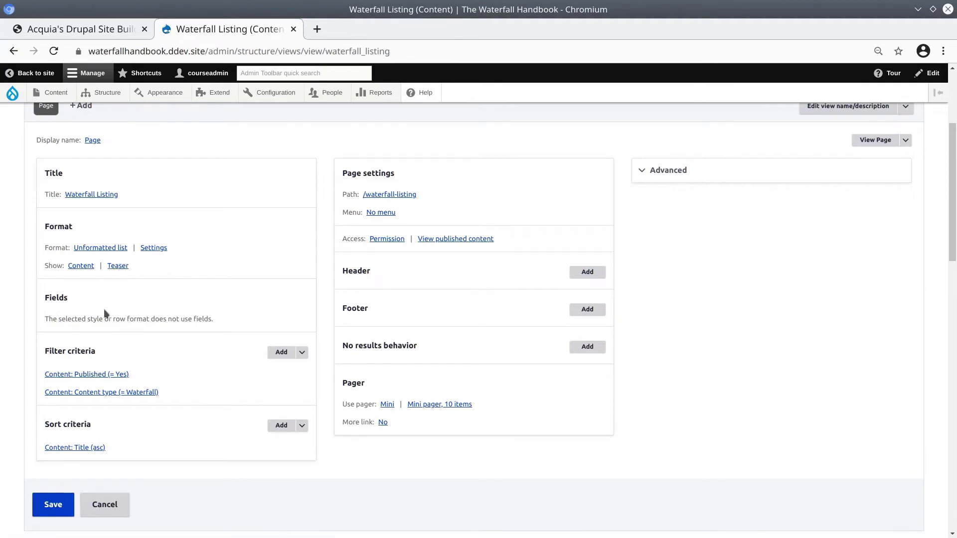
{"action": "triple_click", "coordinate": [121, 319]}
{"action": "left_click", "coordinate": [122, 319]}
{"action": "triple_click", "coordinate": [96, 350]}
{"action": "left_click", "coordinate": [96, 349]}
{"action": "triple_click", "coordinate": [57, 351]}
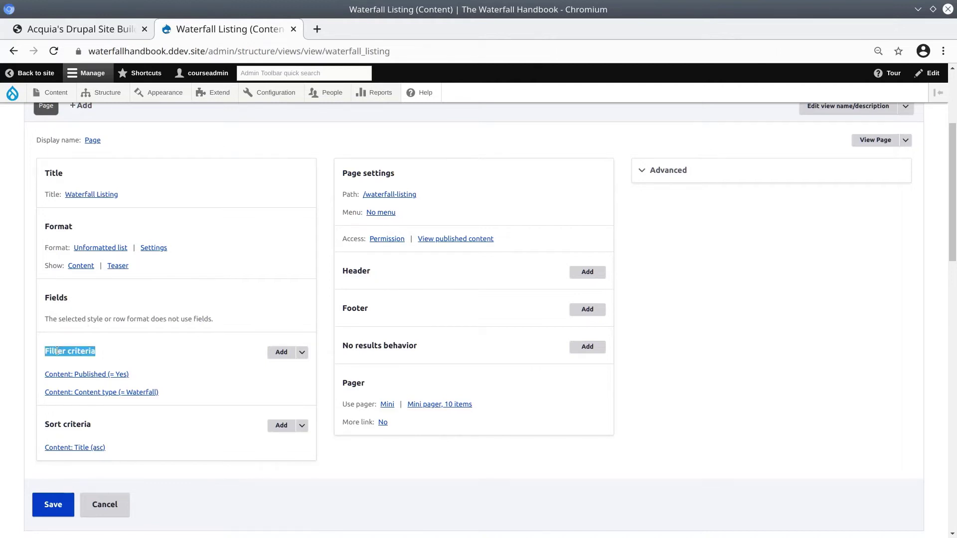
{"action": "left_click_drag", "start_coordinate": [139, 374], "coordinate": [110, 378]}
{"action": "left_click", "coordinate": [148, 375]}
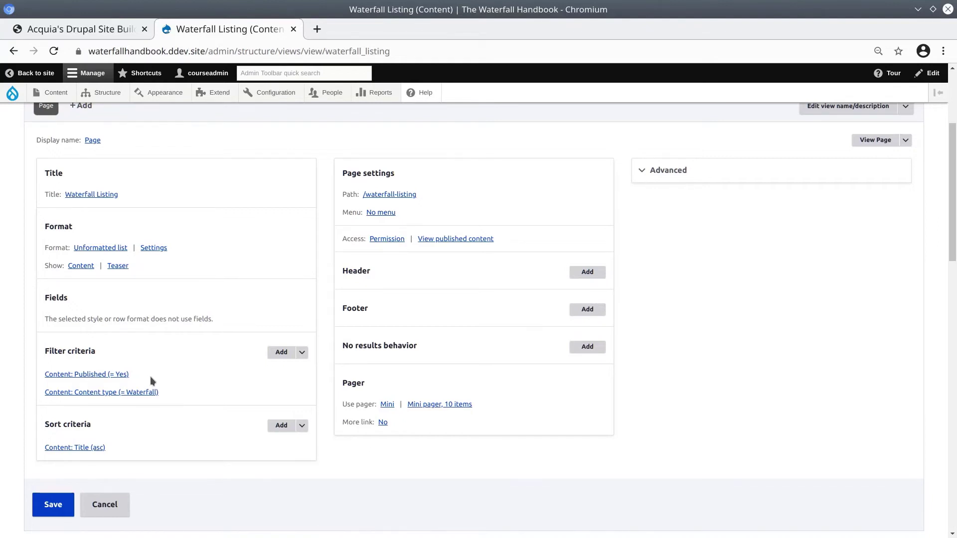
{"action": "left_click", "coordinate": [301, 353]}
{"action": "triple_click", "coordinate": [84, 424]}
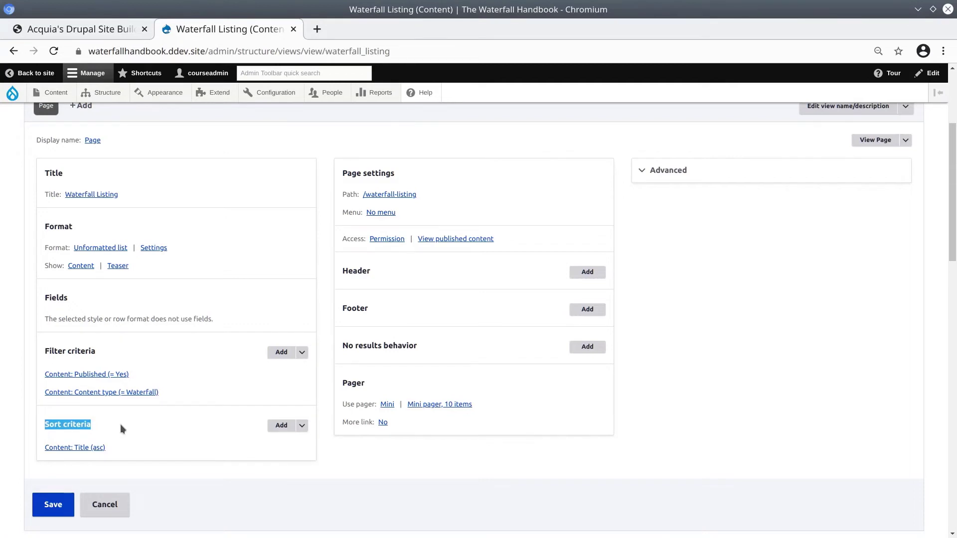
{"action": "left_click", "coordinate": [121, 424]}
{"action": "triple_click", "coordinate": [118, 447]}
{"action": "mouse_move", "coordinate": [119, 447]}
{"action": "left_mouse_down"}
{"action": "mouse_move", "coordinate": [70, 448]}
{"action": "mouse_move", "coordinate": [132, 450]}
{"action": "left_mouse_up"}
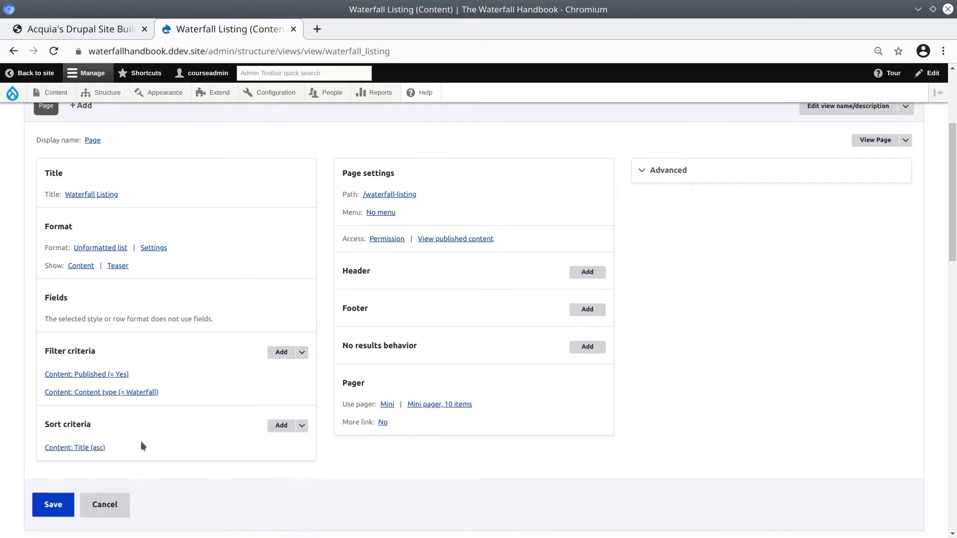
{"action": "scroll", "coordinate": [141, 441], "scroll_direction": "down", "scroll_amount": 5}
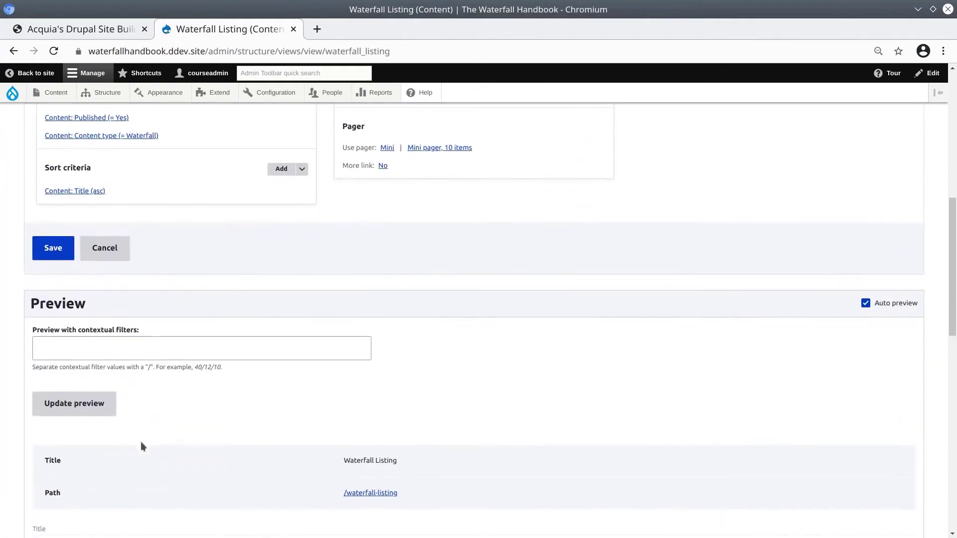
{"action": "scroll", "coordinate": [141, 441], "scroll_direction": "down", "scroll_amount": 10}
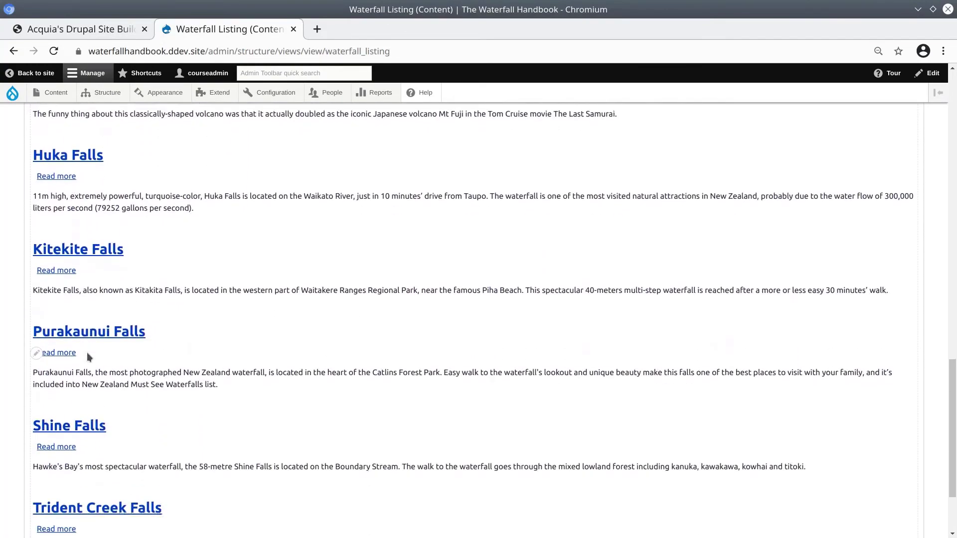
{"action": "scroll", "coordinate": [271, 373], "scroll_direction": "up", "scroll_amount": 15}
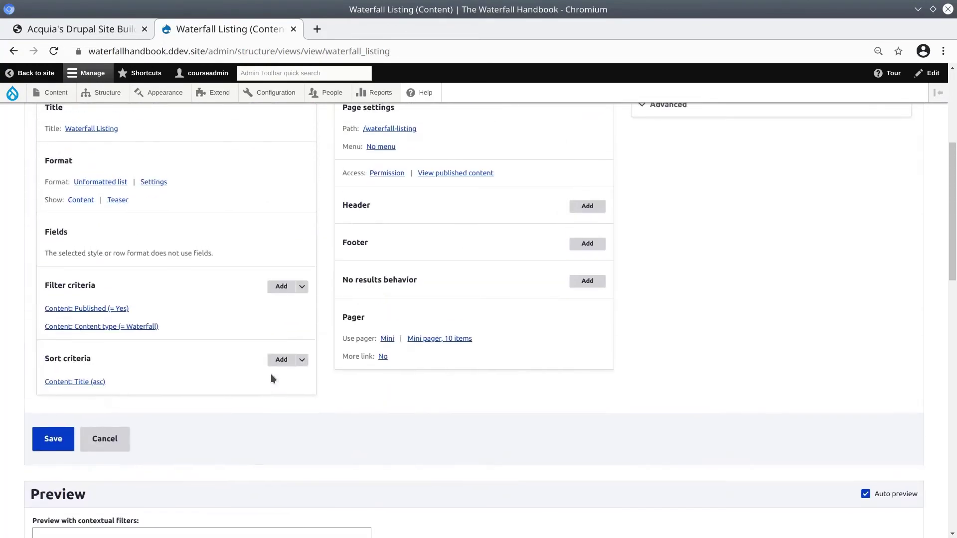
{"action": "scroll", "coordinate": [289, 412], "scroll_direction": "up", "scroll_amount": 2}
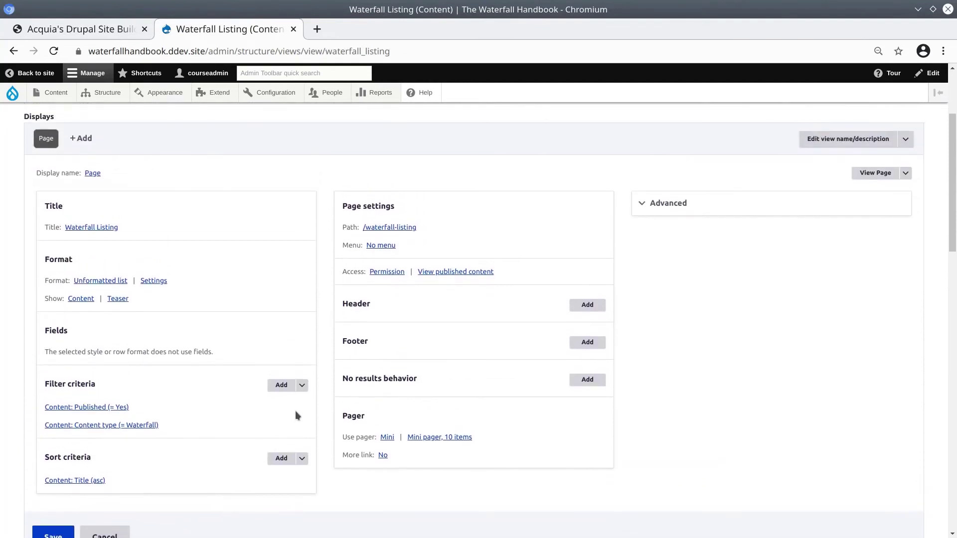
{"action": "mouse_move", "coordinate": [348, 204]}
{"action": "left_mouse_down"}
{"action": "mouse_move", "coordinate": [435, 471]}
{"action": "mouse_move", "coordinate": [415, 209]}
{"action": "mouse_move", "coordinate": [343, 206]}
{"action": "left_mouse_up"}
{"action": "left_click", "coordinate": [385, 207]}
{"action": "double_click", "coordinate": [344, 227]}
{"action": "left_click", "coordinate": [346, 244]}
{"action": "double_click", "coordinate": [346, 244]}
{"action": "double_click", "coordinate": [349, 226]}
{"action": "double_click", "coordinate": [344, 245]}
{"action": "left_click", "coordinate": [350, 271]}
{"action": "double_click", "coordinate": [350, 271]}
{"action": "left_click", "coordinate": [342, 270]}
{"action": "double_click", "coordinate": [351, 303]}
{"action": "left_click", "coordinate": [356, 341]}
{"action": "double_click", "coordinate": [356, 341]}
{"action": "left_click", "coordinate": [405, 384]}
{"action": "triple_click", "coordinate": [406, 381]}
{"action": "left_click", "coordinate": [438, 382]}
{"action": "double_click", "coordinate": [348, 418]}
{"action": "left_click", "coordinate": [379, 414]}
{"action": "double_click", "coordinate": [356, 308]}
{"action": "left_click", "coordinate": [378, 306]}
{"action": "left_click", "coordinate": [594, 310]}
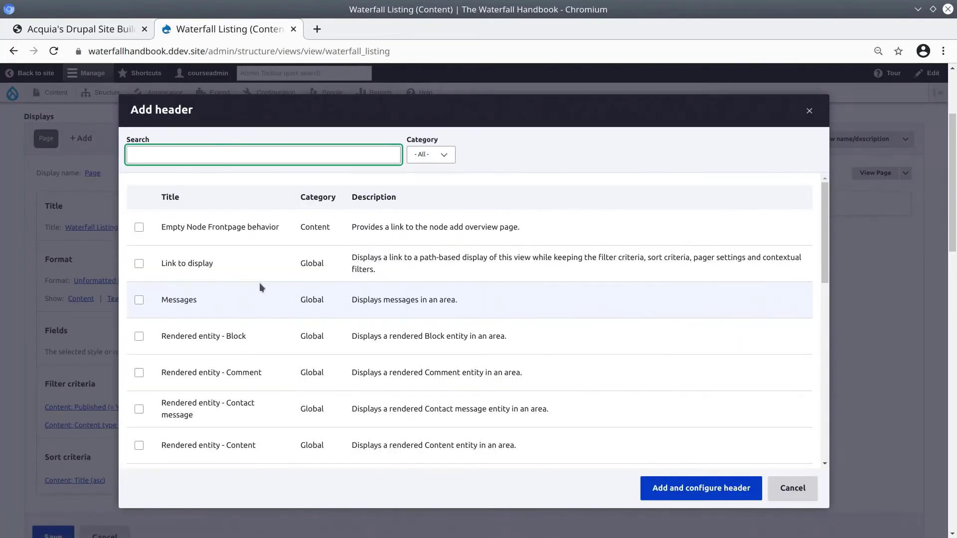
{"action": "scroll", "coordinate": [271, 291], "scroll_direction": "down", "scroll_amount": 5}
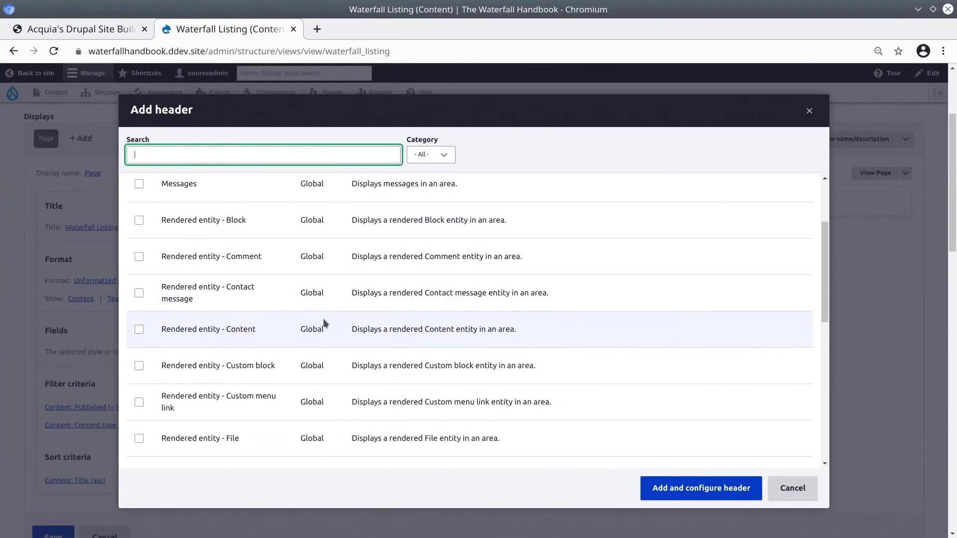
{"action": "scroll", "coordinate": [324, 364], "scroll_direction": "down", "scroll_amount": 3}
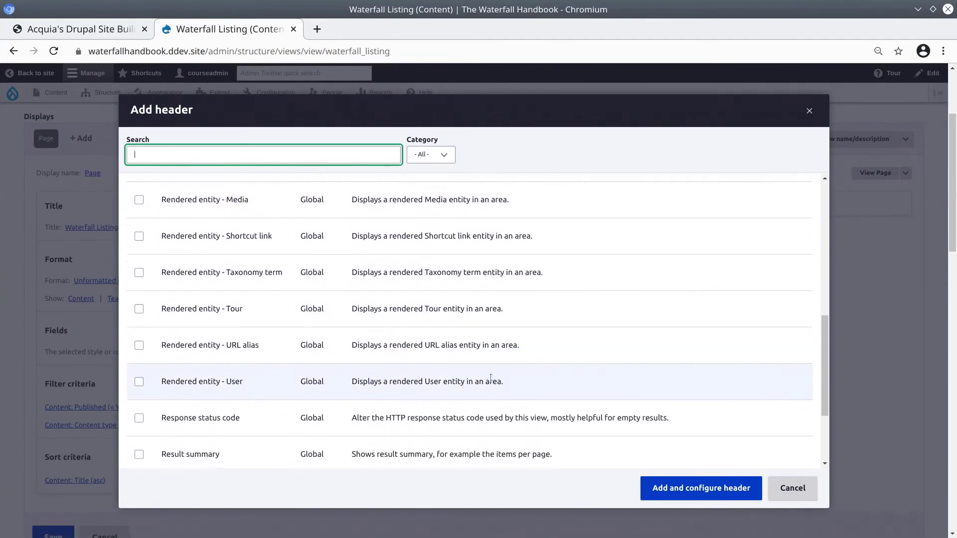
{"action": "left_click", "coordinate": [808, 111]}
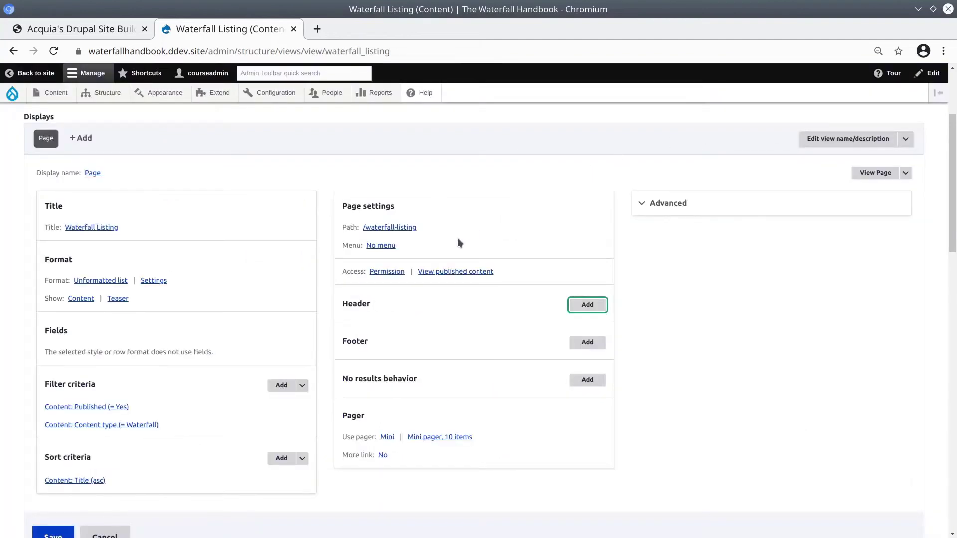
{"action": "triple_click", "coordinate": [367, 208]}
{"action": "left_click_drag", "start_coordinate": [343, 244], "coordinate": [363, 245]}
{"action": "double_click", "coordinate": [352, 245]}
{"action": "left_click", "coordinate": [388, 247]}
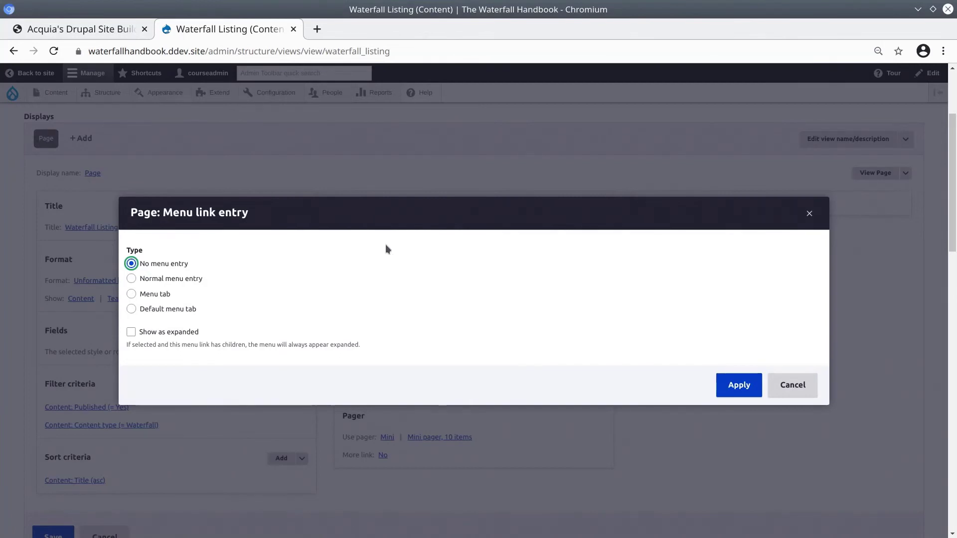
Choose Normal menu entry and set the menu link title to 'Waterfall listing'
{"action": "left_click", "coordinate": [171, 279]}
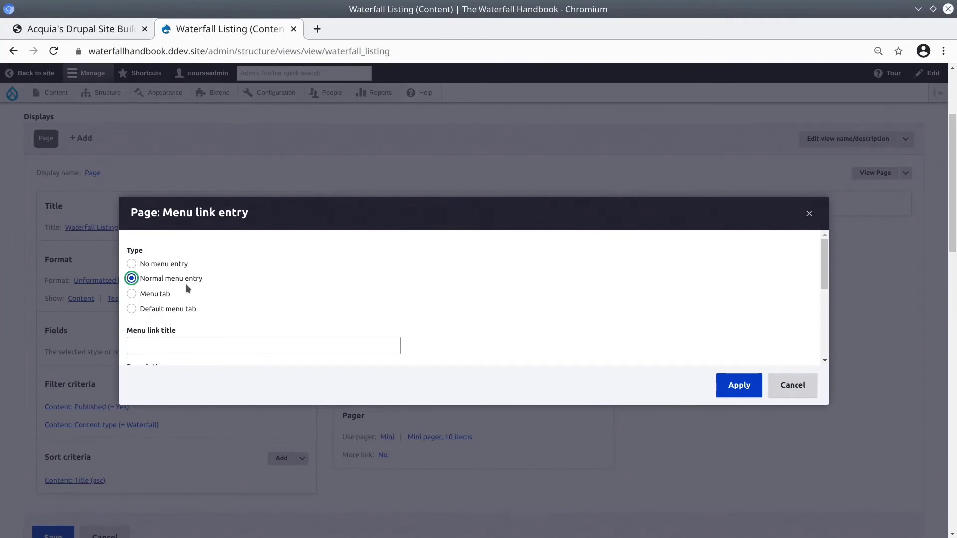
{"action": "scroll", "coordinate": [186, 283], "scroll_direction": "down", "scroll_amount": 1}
{"action": "left_click", "coordinate": [155, 312]}
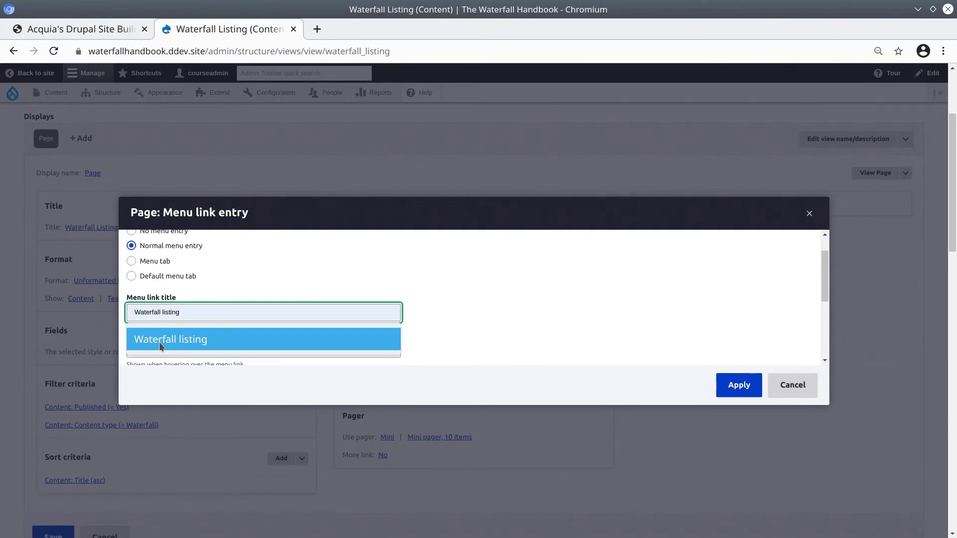
{"action": "left_click", "coordinate": [159, 342]}
Keep parent <Main navigation> and weight 0, then apply the menu link settings
{"action": "scroll", "coordinate": [173, 329], "scroll_direction": "down", "scroll_amount": 1}
{"action": "left_click", "coordinate": [164, 316]}
{"action": "scroll", "coordinate": [206, 312], "scroll_direction": "down", "scroll_amount": 2}
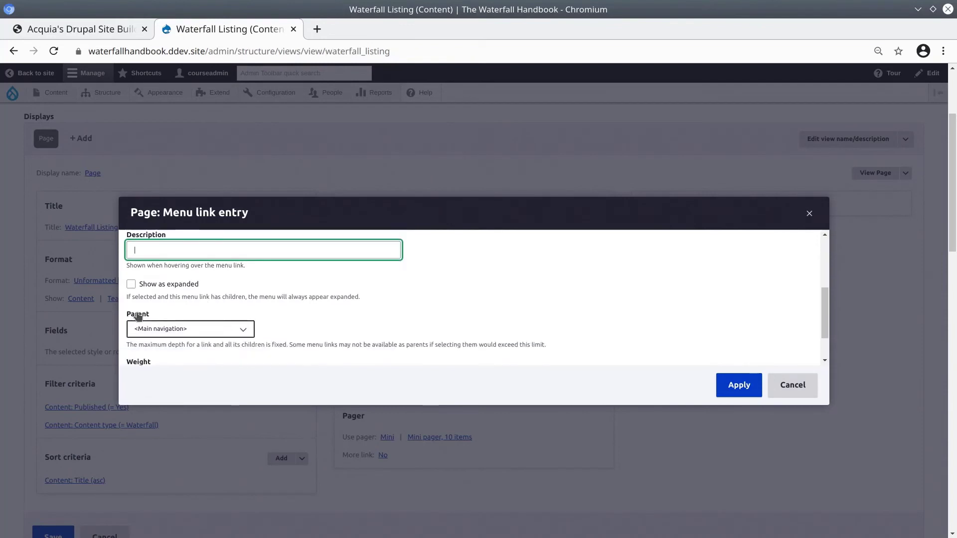
{"action": "left_click", "coordinate": [167, 328]}
{"action": "scroll", "coordinate": [310, 330], "scroll_direction": "down", "scroll_amount": 1}
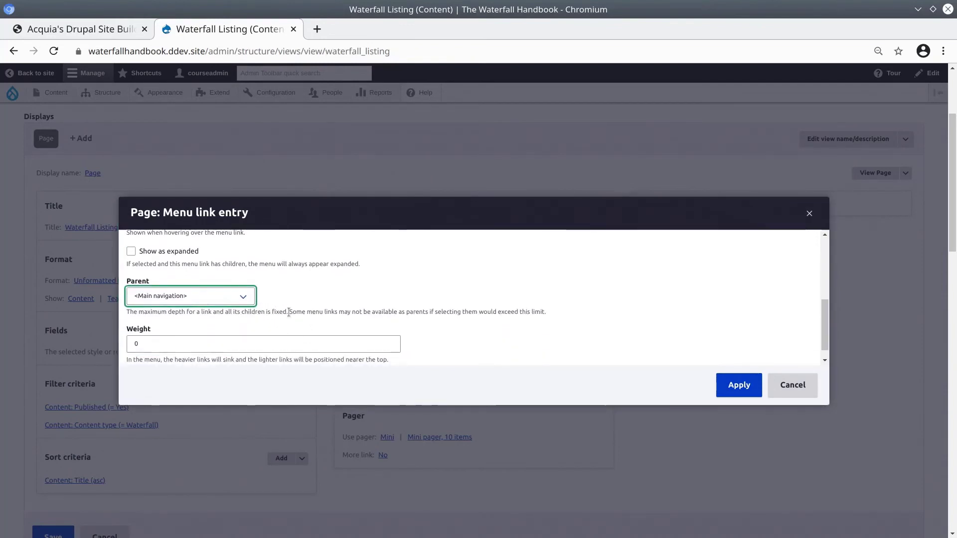
{"action": "left_click", "coordinate": [189, 340]}
{"action": "scroll", "coordinate": [230, 333], "scroll_direction": "down", "scroll_amount": 1}
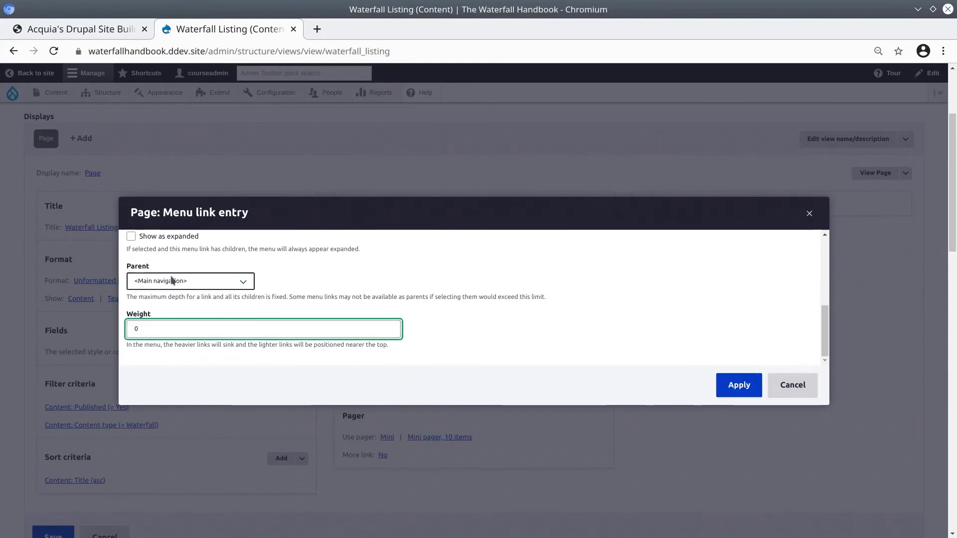
{"action": "left_click", "coordinate": [144, 268]}
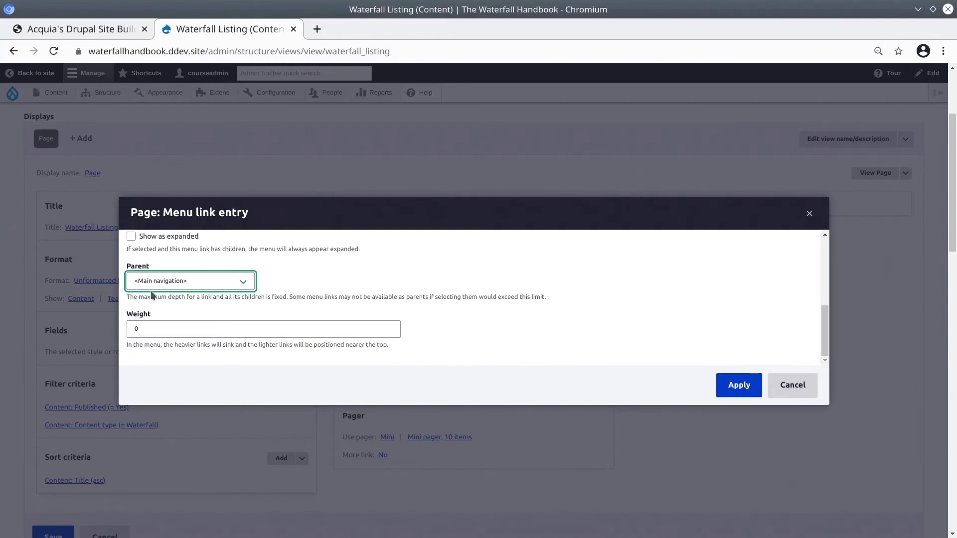
{"action": "left_click", "coordinate": [170, 329]}
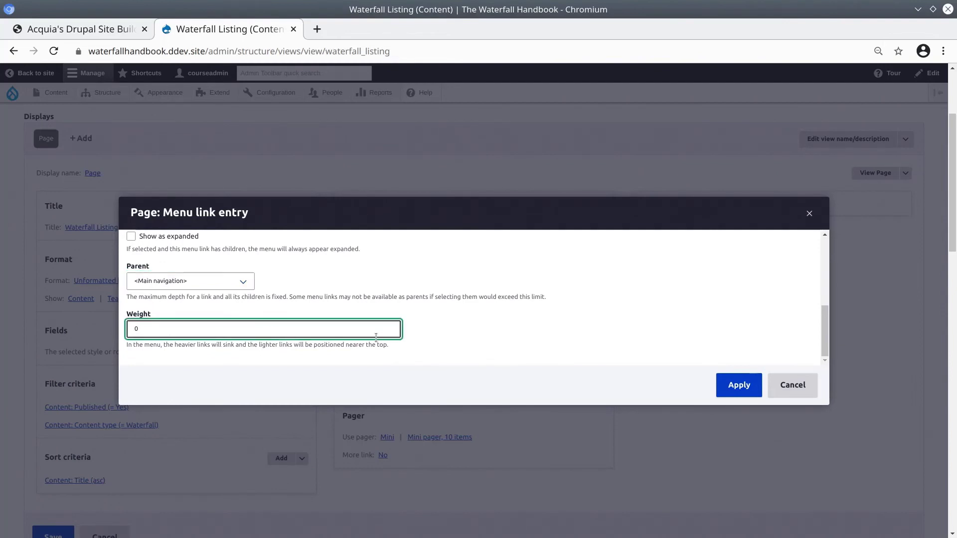
{"action": "left_click", "coordinate": [722, 390]}
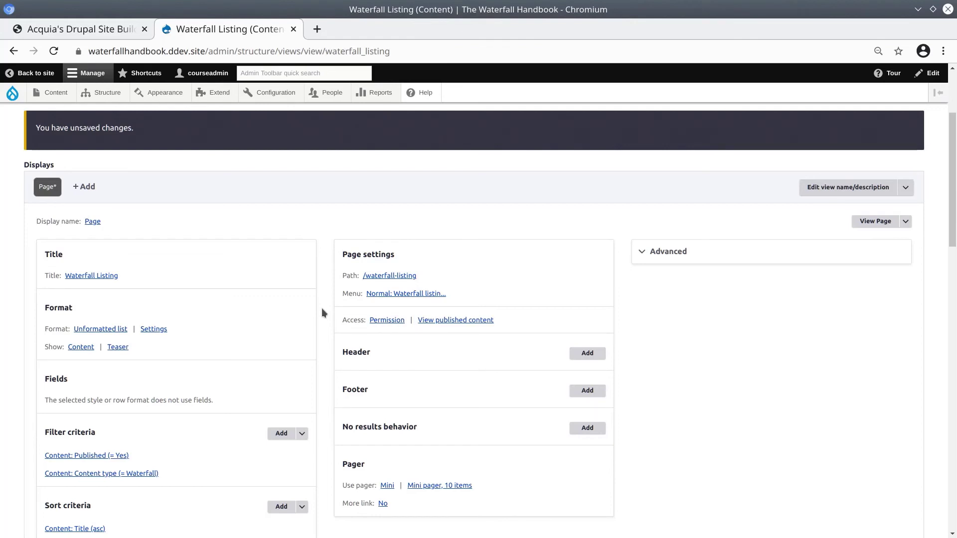
{"action": "left_click", "coordinate": [684, 255]}
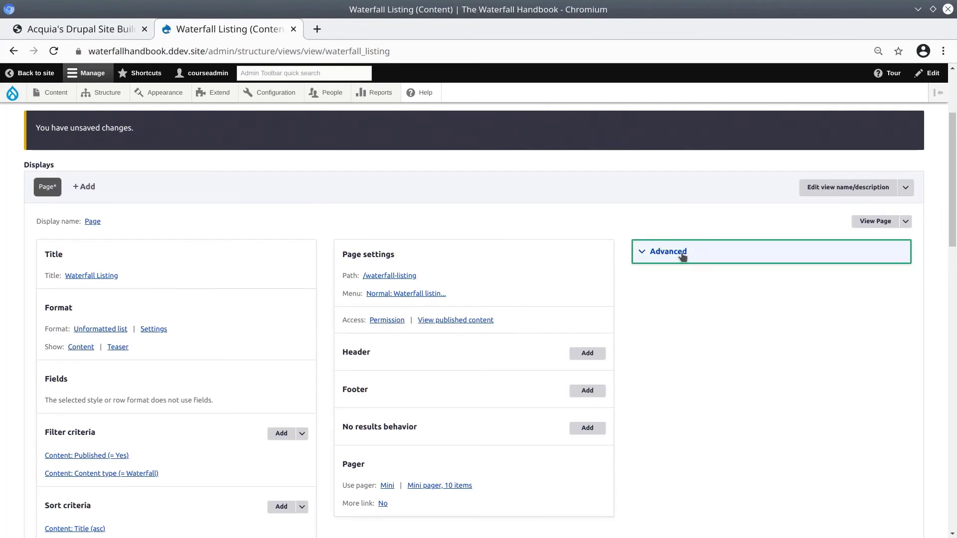
{"action": "left_click", "coordinate": [682, 254]}
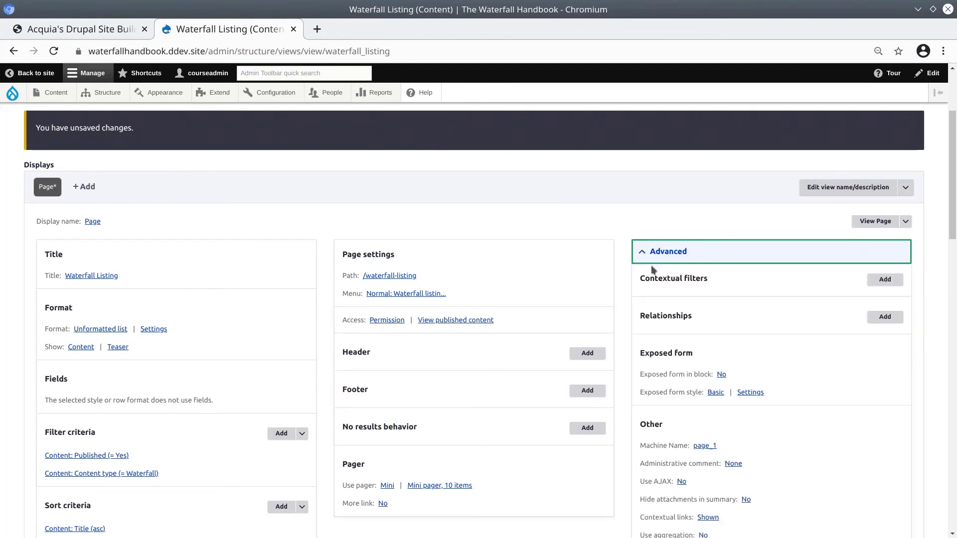
{"action": "scroll", "coordinate": [625, 285], "scroll_direction": "down", "scroll_amount": 2}
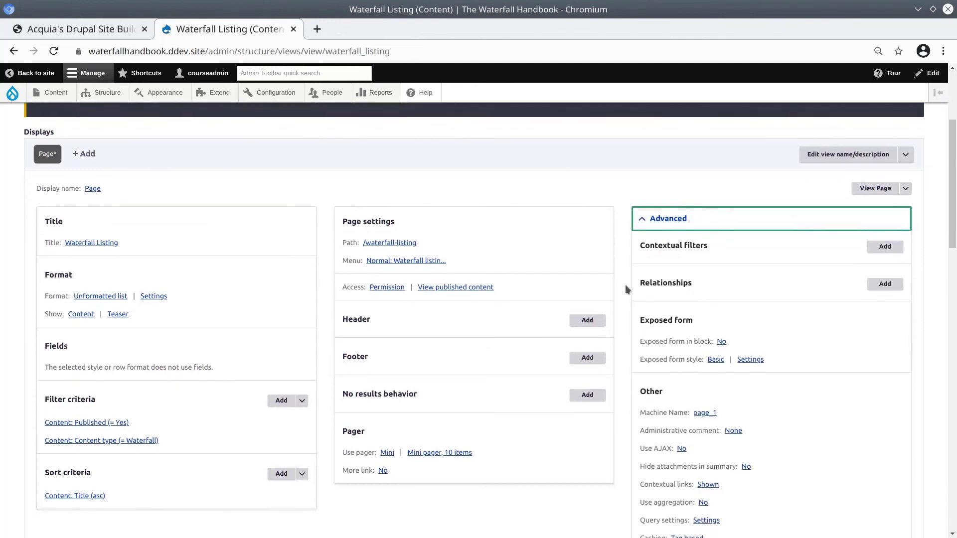
{"action": "triple_click", "coordinate": [651, 211]}
{"action": "double_click", "coordinate": [653, 249]}
{"action": "triple_click", "coordinate": [654, 214]}
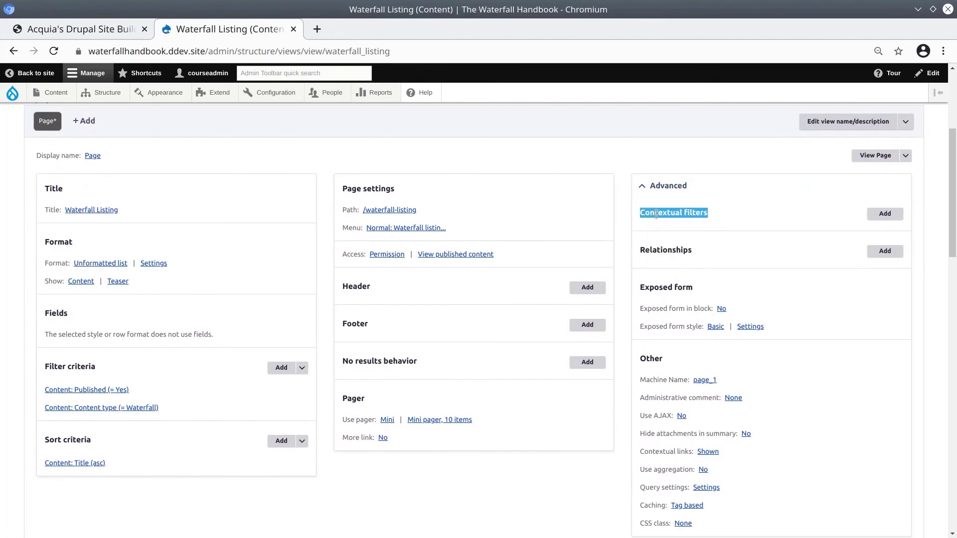
{"action": "scroll", "coordinate": [656, 213], "scroll_direction": "down", "scroll_amount": 1}
{"action": "left_click_drag", "start_coordinate": [646, 218], "coordinate": [693, 219]}
{"action": "double_click", "coordinate": [653, 254]}
{"action": "double_click", "coordinate": [651, 325]}
{"action": "left_click", "coordinate": [650, 322]}
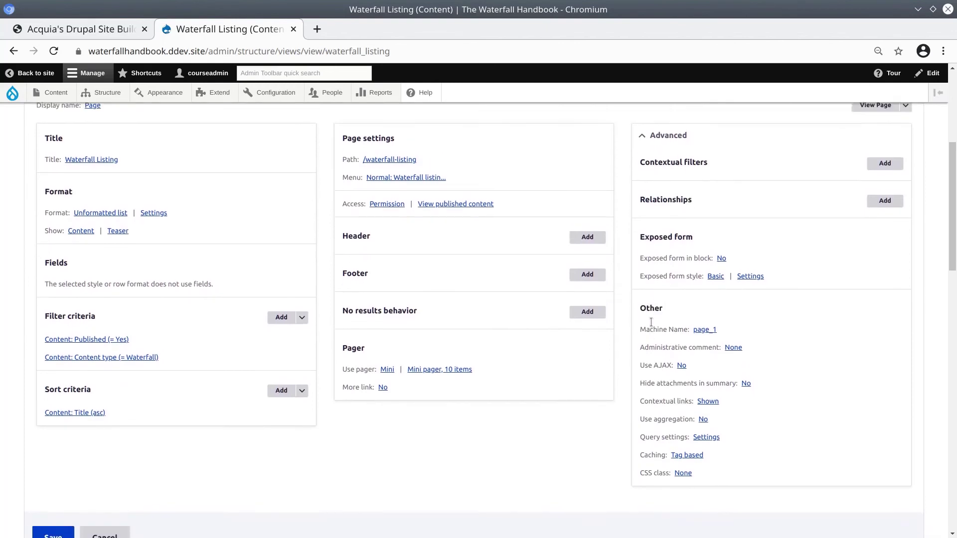
{"action": "scroll", "coordinate": [664, 199], "scroll_direction": "up", "scroll_amount": 1}
{"action": "left_click", "coordinate": [666, 189]}
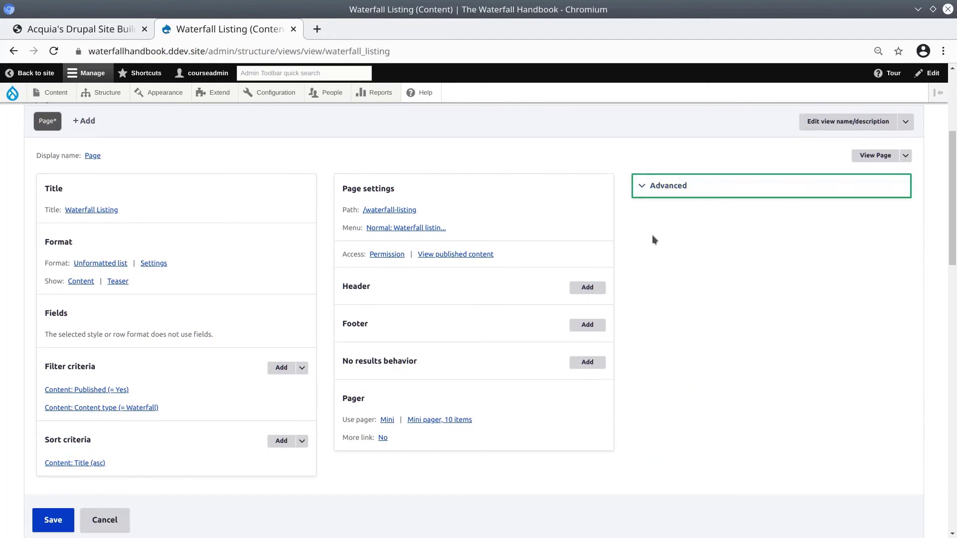
{"action": "left_click", "coordinate": [654, 190]}
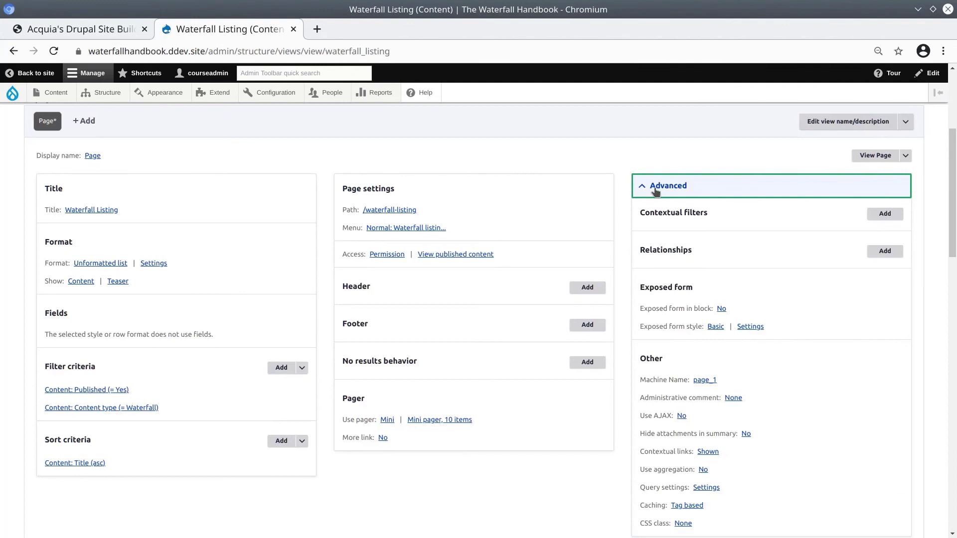
{"action": "left_click", "coordinate": [654, 192]}
{"action": "scroll", "coordinate": [506, 199], "scroll_direction": "up", "scroll_amount": 2}
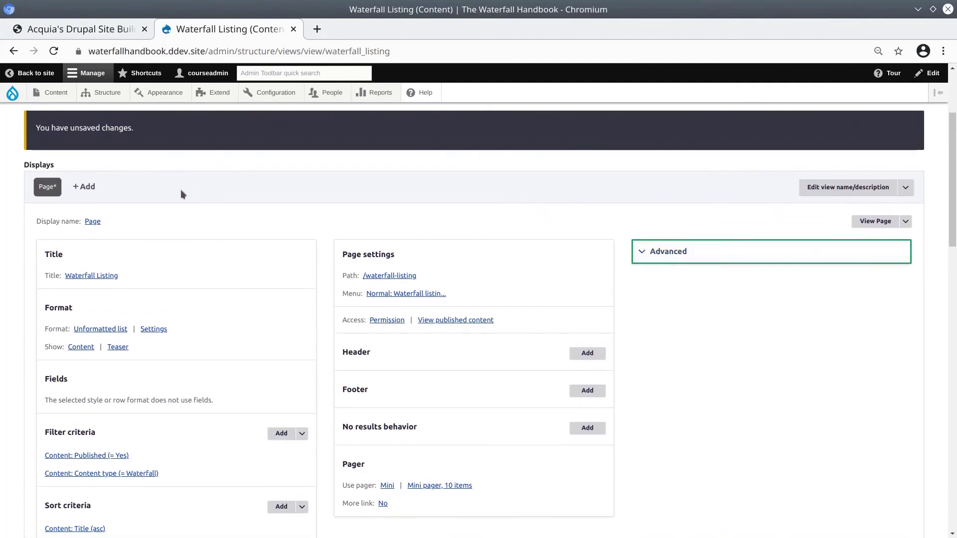
Note the unsaved changes warning and save the Waterfall Listing view
{"action": "triple_click", "coordinate": [75, 129]}
{"action": "left_click", "coordinate": [145, 135]}
{"action": "triple_click", "coordinate": [120, 130]}
{"action": "left_click", "coordinate": [145, 131]}
{"action": "triple_click", "coordinate": [145, 133]}
{"action": "scroll", "coordinate": [155, 151], "scroll_direction": "down", "scroll_amount": 2}
{"action": "scroll", "coordinate": [152, 206], "scroll_direction": "down", "scroll_amount": 2}
{"action": "left_click", "coordinate": [52, 388]}
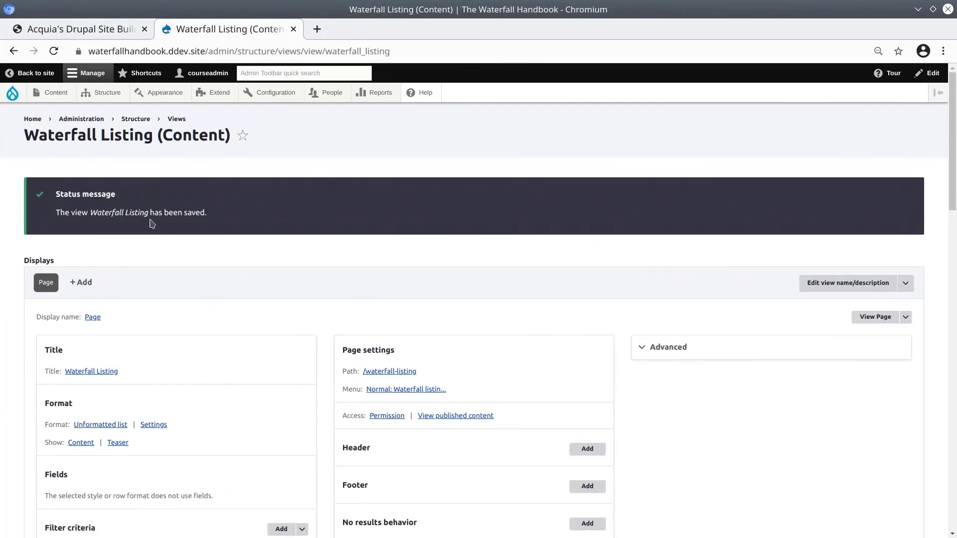
{"action": "left_click_drag", "start_coordinate": [31, 119], "coordinate": [29, 119]}
Open the site homepage from the Home breadcrumb in a new tab and switch to it
{"action": "right_click", "coordinate": [28, 120]}
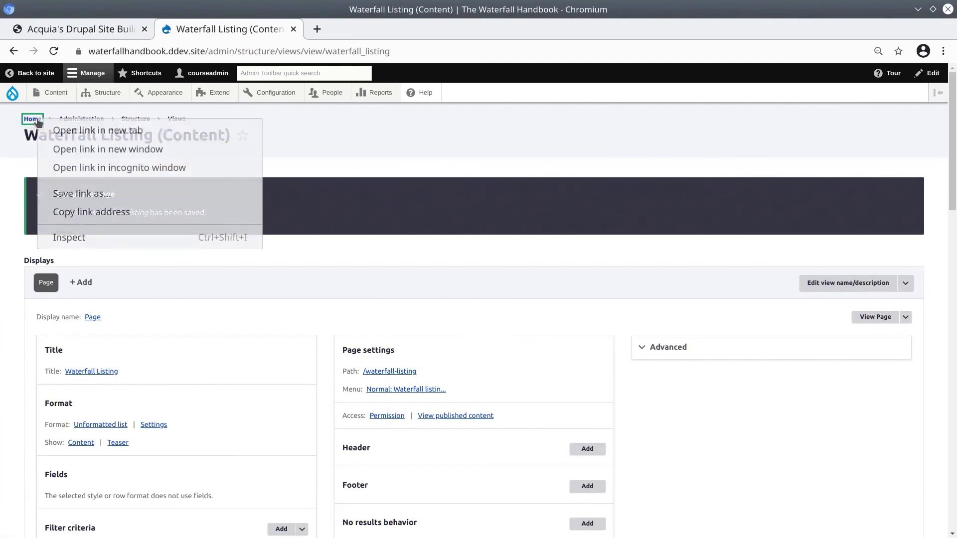
{"action": "left_click", "coordinate": [92, 130]}
{"action": "left_click", "coordinate": [384, 29]}
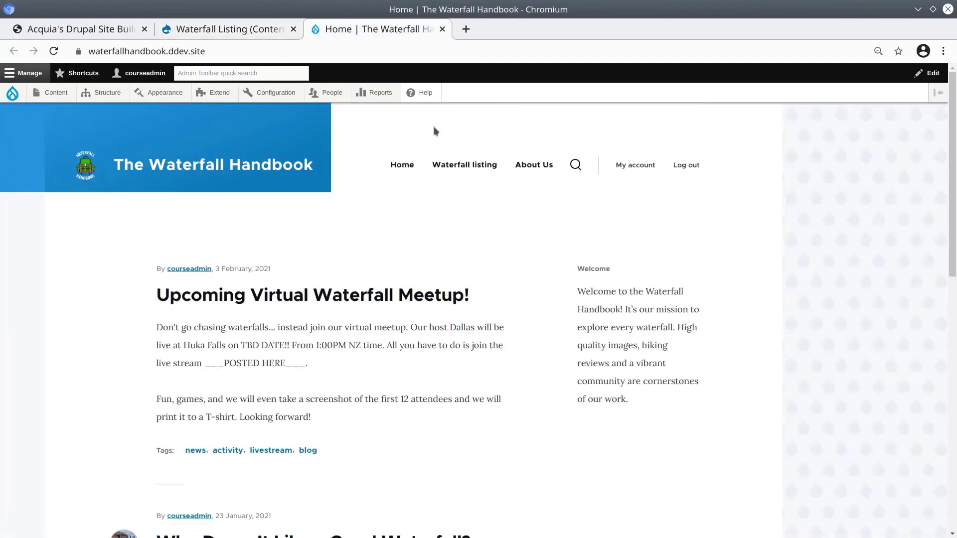
Follow the Waterfall listing main menu link and scroll the listed waterfalls
{"action": "mouse_move", "coordinate": [457, 167]}
{"action": "left_mouse_down"}
{"action": "mouse_move", "coordinate": [479, 133]}
{"action": "mouse_move", "coordinate": [469, 121]}
{"action": "mouse_move", "coordinate": [465, 155]}
{"action": "left_mouse_up"}
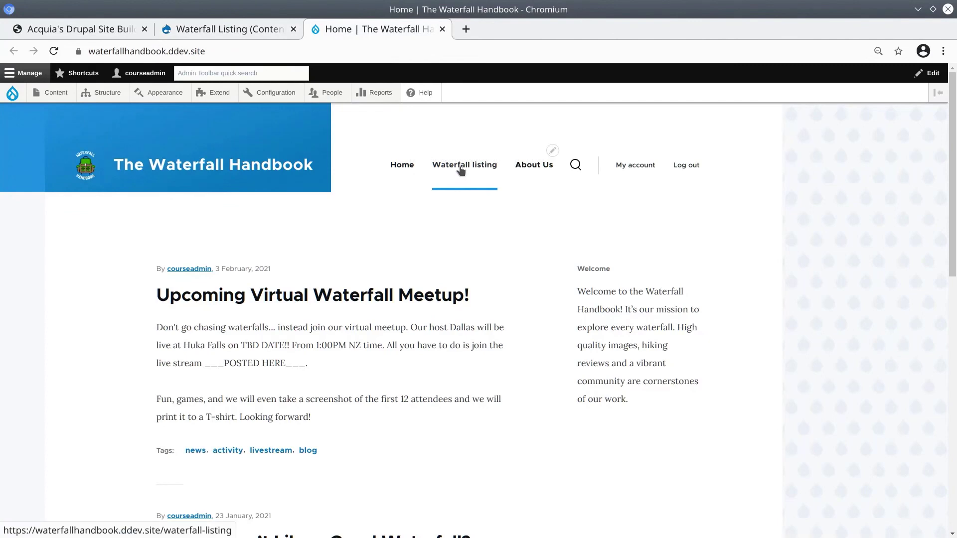
{"action": "left_click", "coordinate": [460, 167]}
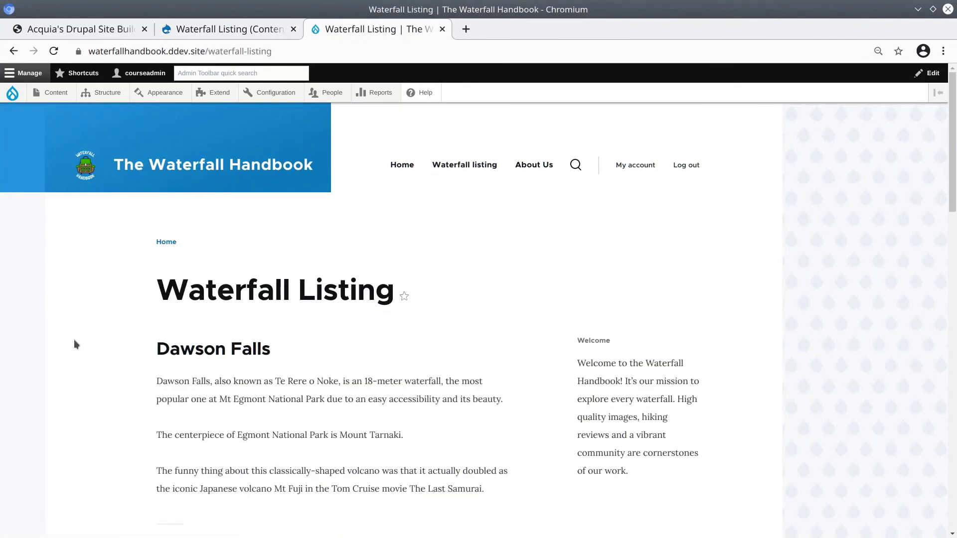
{"action": "scroll", "coordinate": [74, 340], "scroll_direction": "down", "scroll_amount": 6}
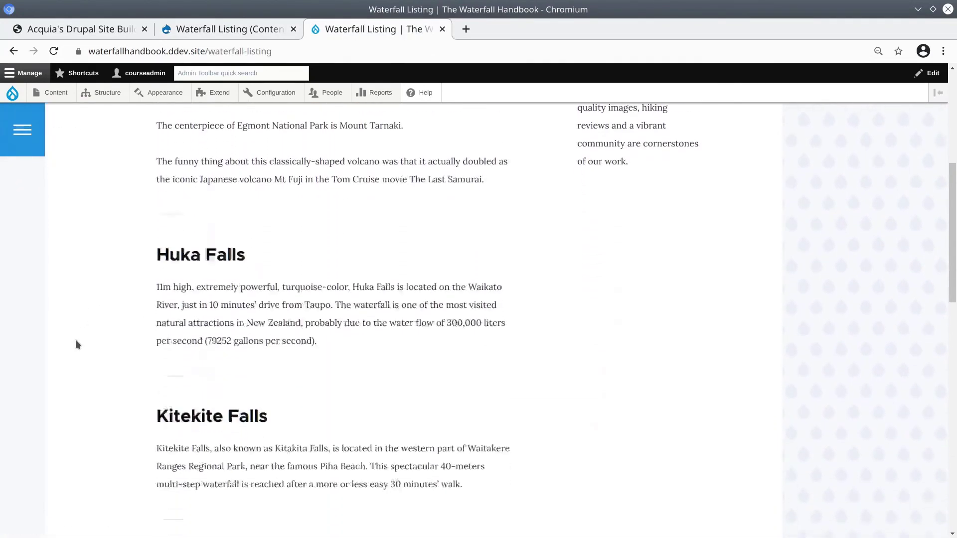
{"action": "scroll", "coordinate": [75, 339], "scroll_direction": "down", "scroll_amount": 3}
{"action": "scroll", "coordinate": [75, 339], "scroll_direction": "up", "scroll_amount": 10}
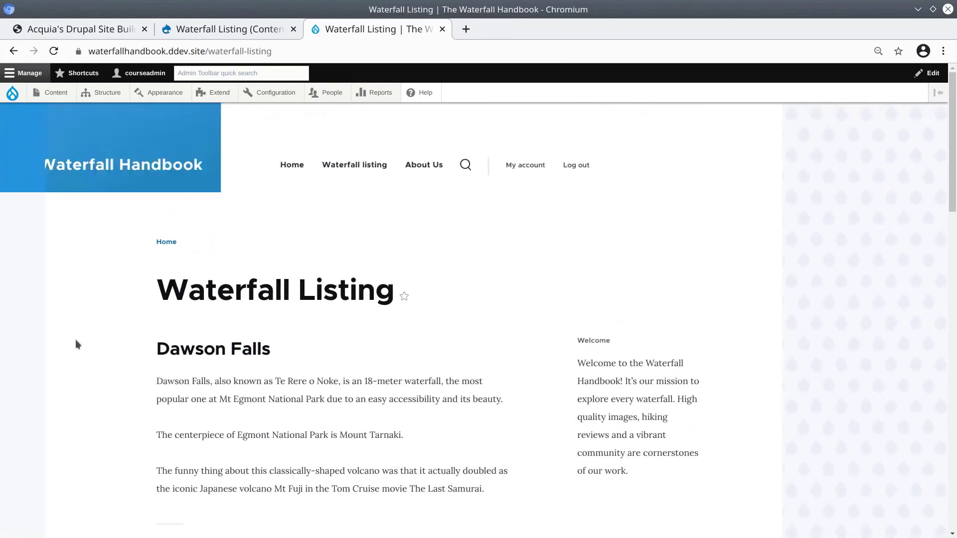